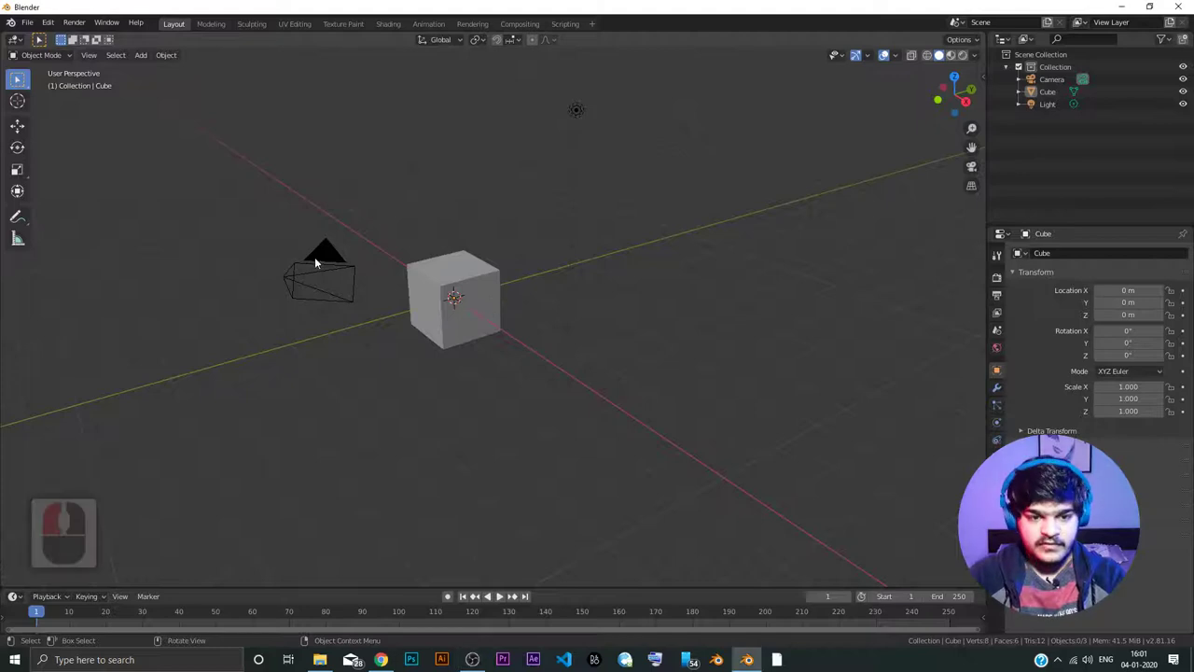
Step: Select the camera, cube and light one at a time in the viewport, clearing the selection in between
click(314, 257)
click(462, 282)
click(578, 110)
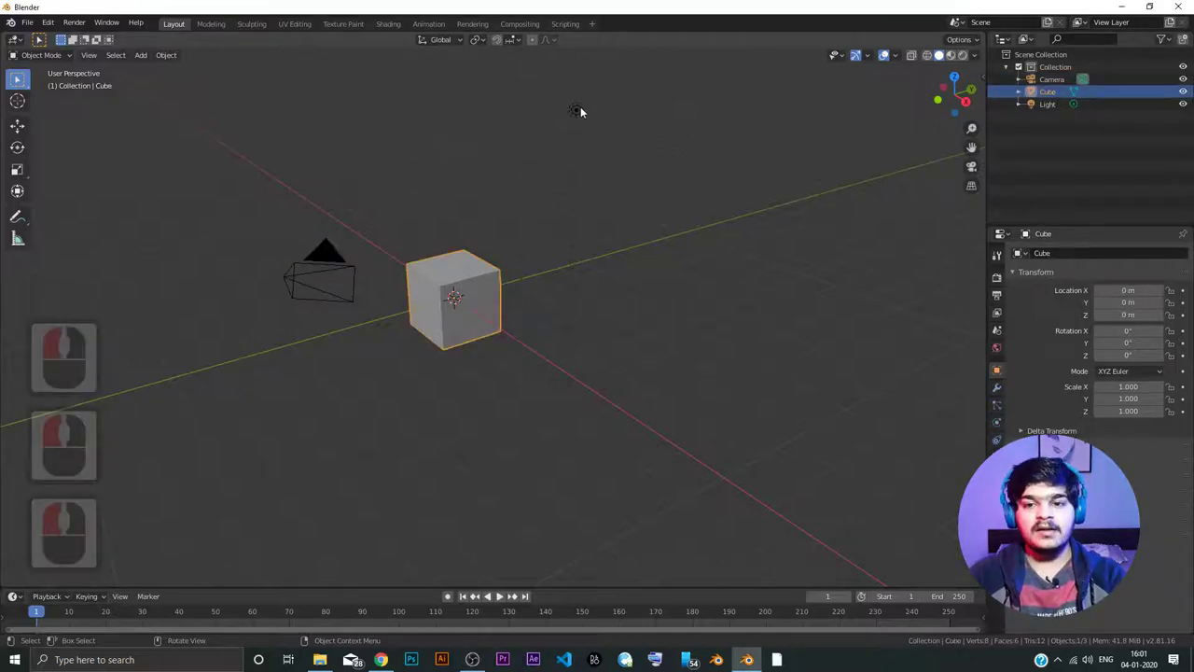
click(361, 284)
click(454, 294)
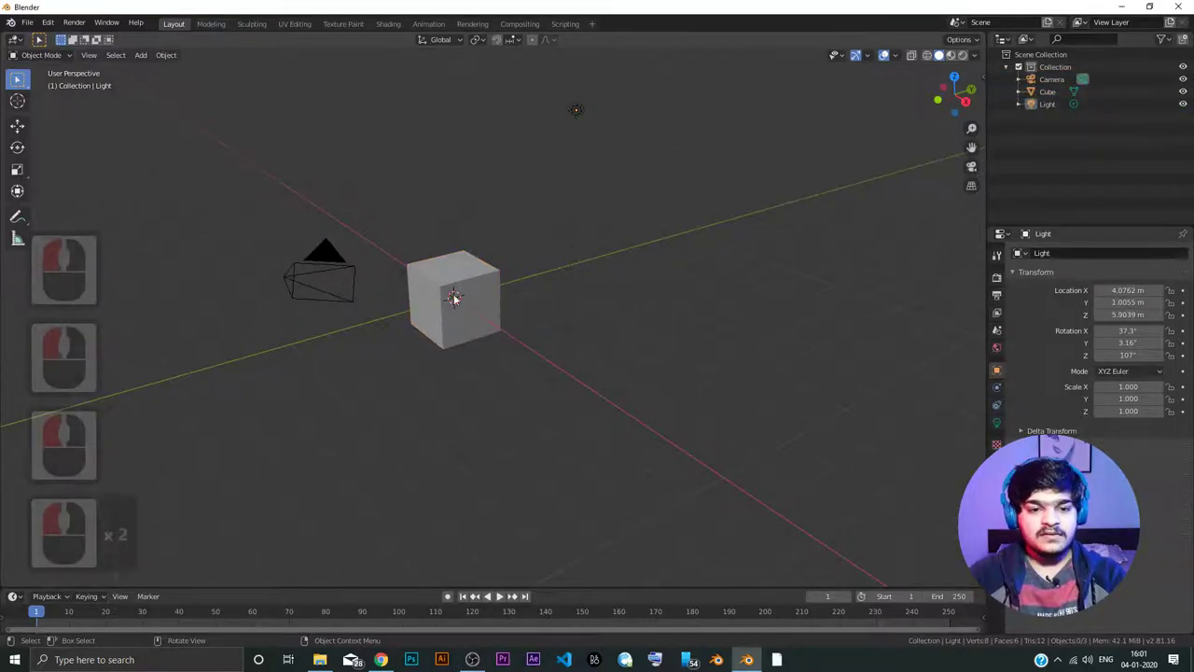
click(576, 114)
click(322, 269)
click(454, 280)
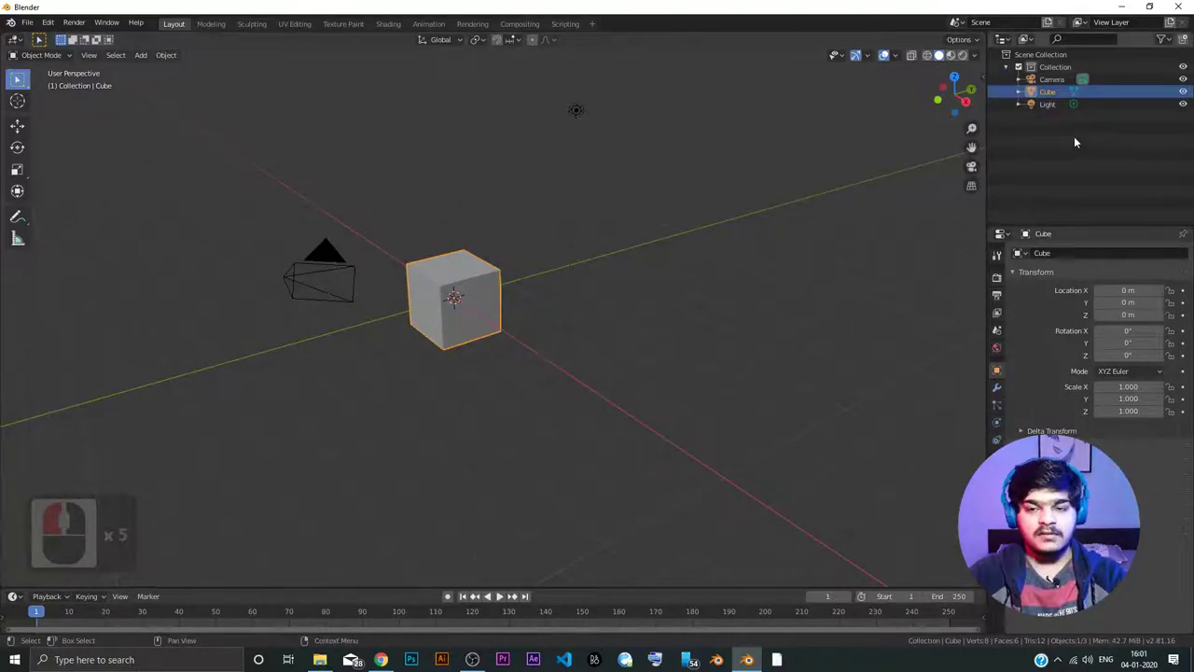
Step: Select the Camera, Cube and Light by name in the Outliner
click(1046, 80)
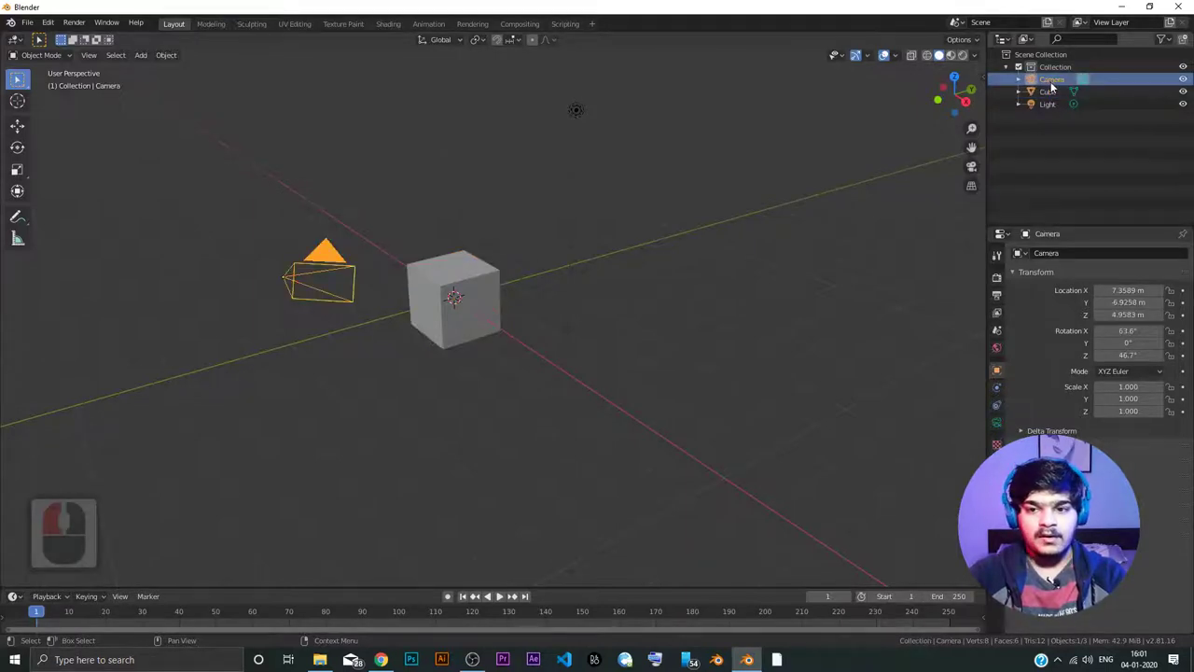
click(1060, 81)
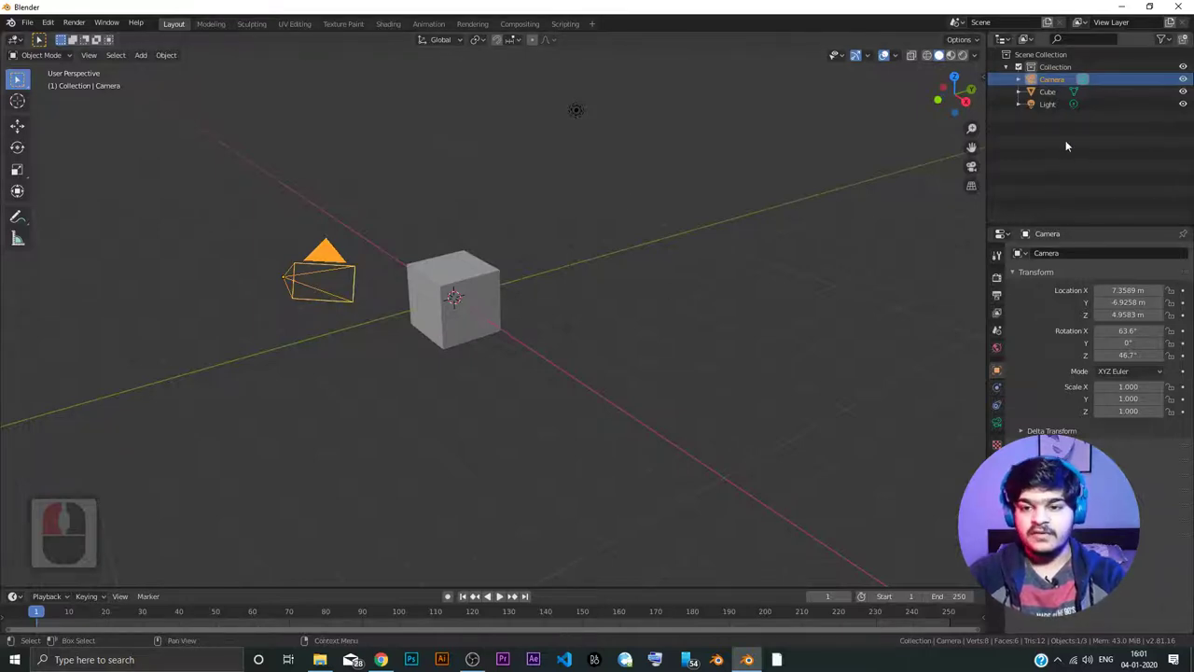
click(1064, 92)
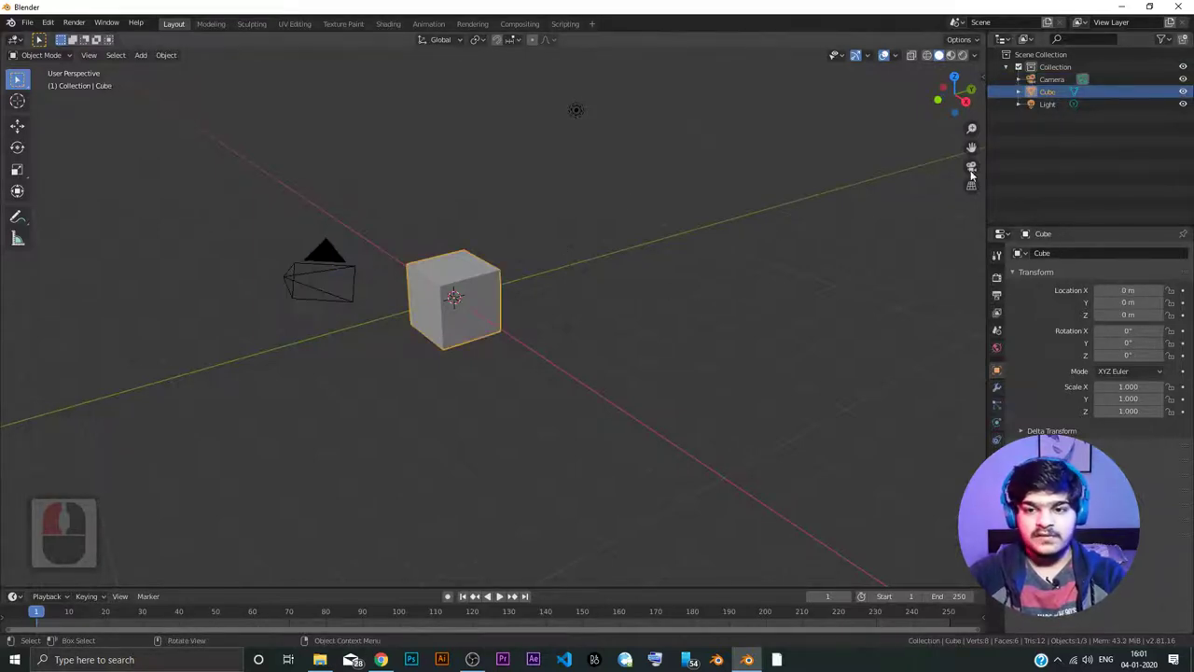
click(1048, 104)
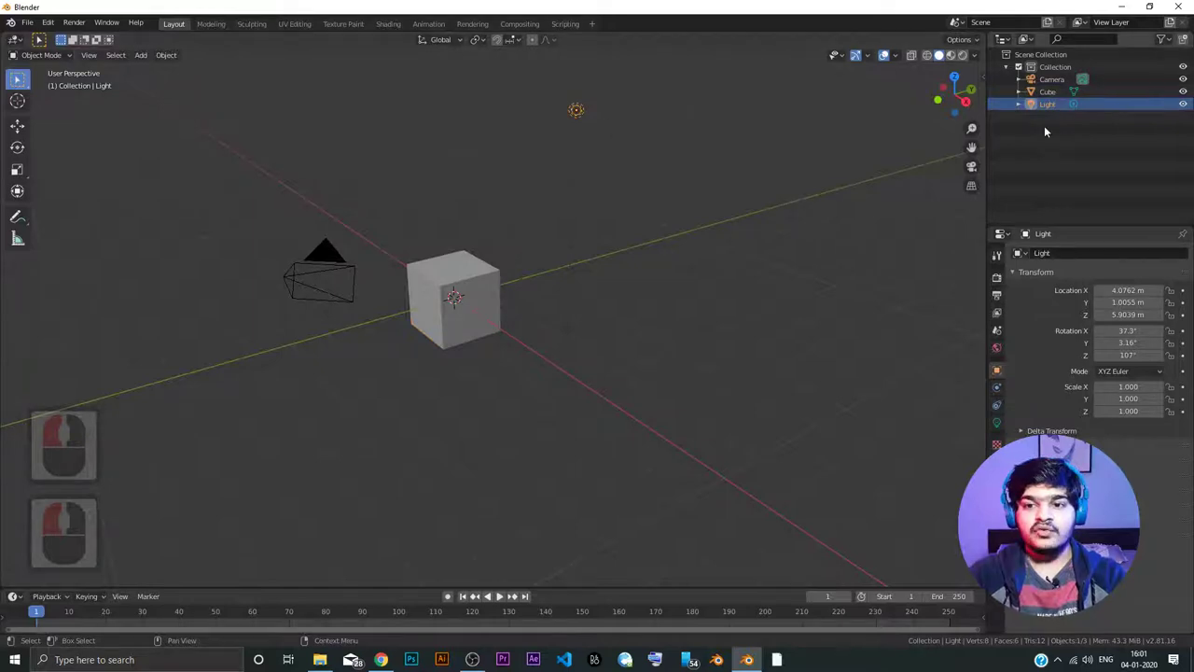
click(1050, 81)
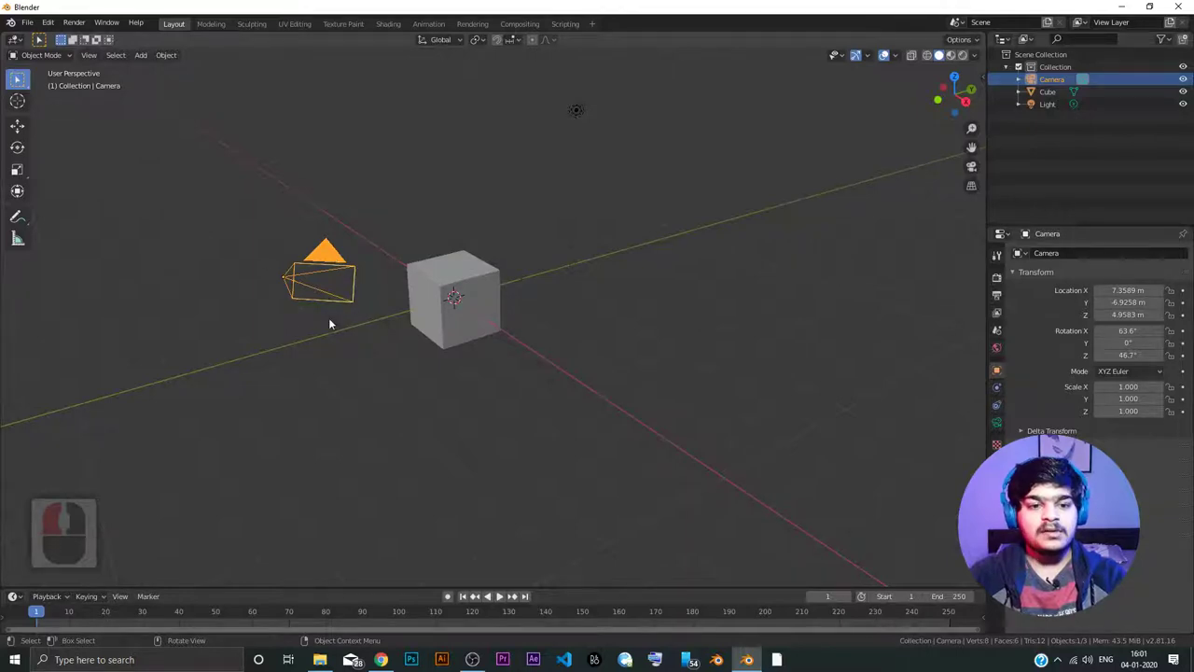
Step: Pick the camera and cube again in the viewport, ending with the Light selected
click(326, 256)
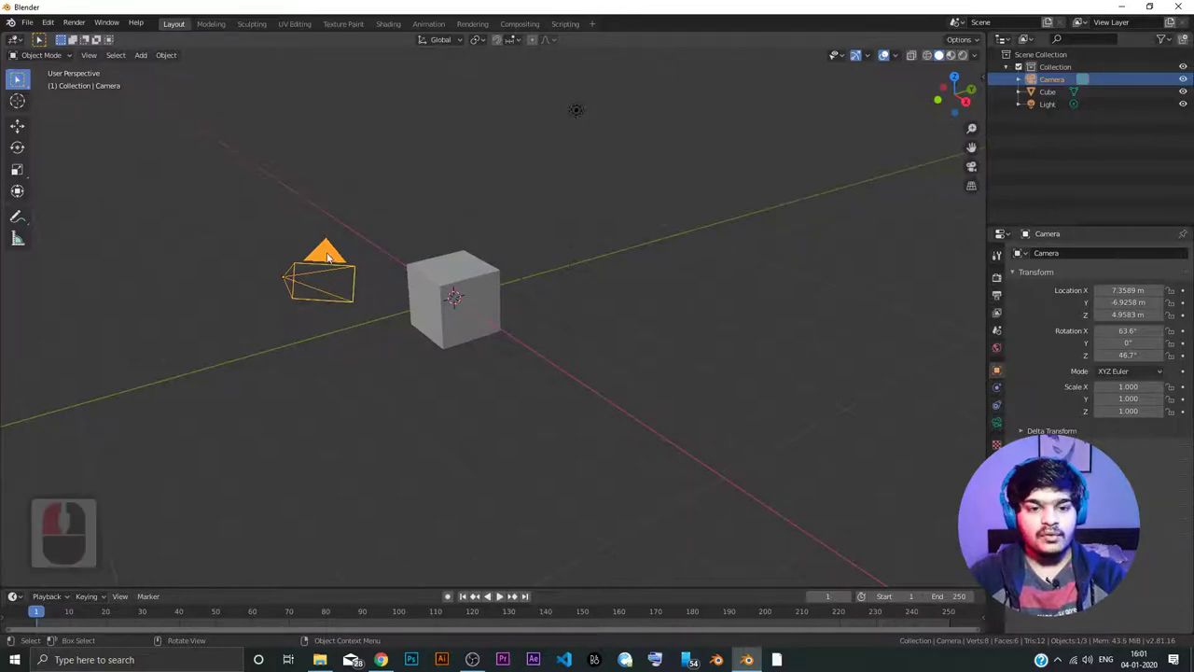
click(457, 280)
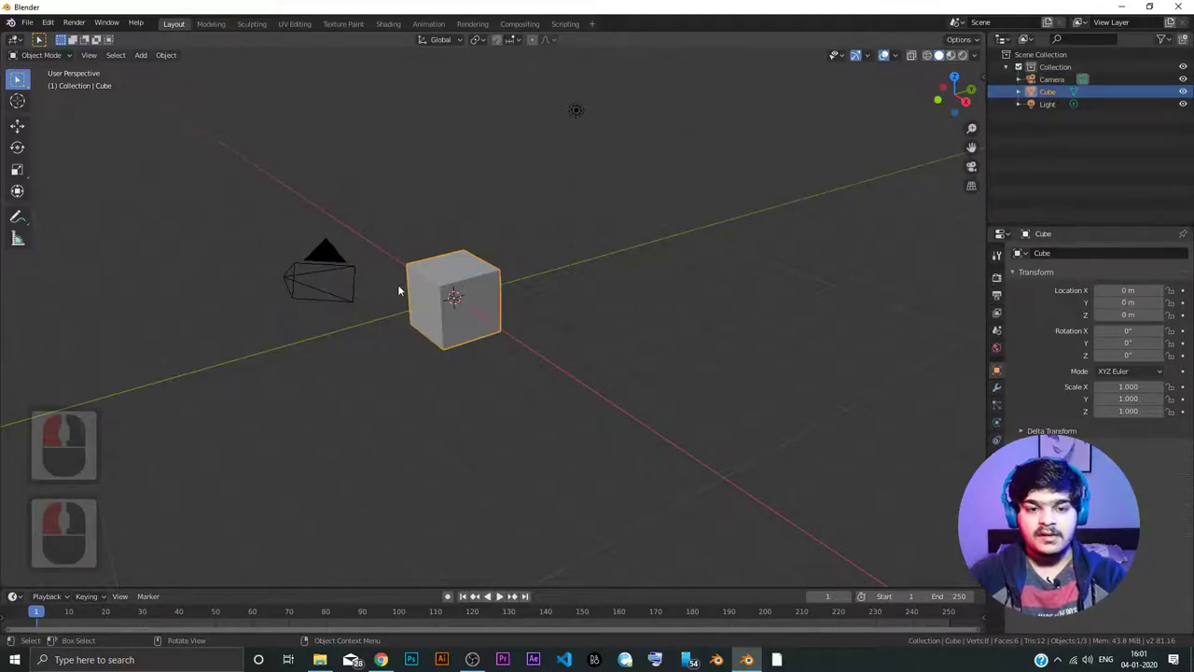
click(575, 111)
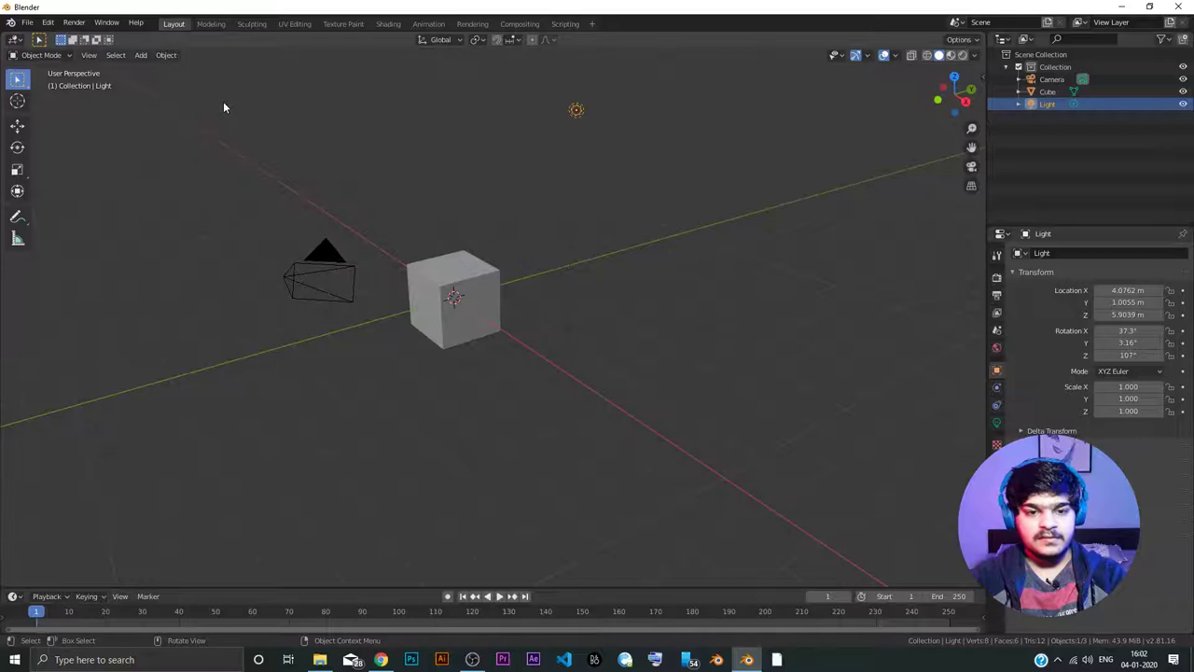
middle_click(326, 156)
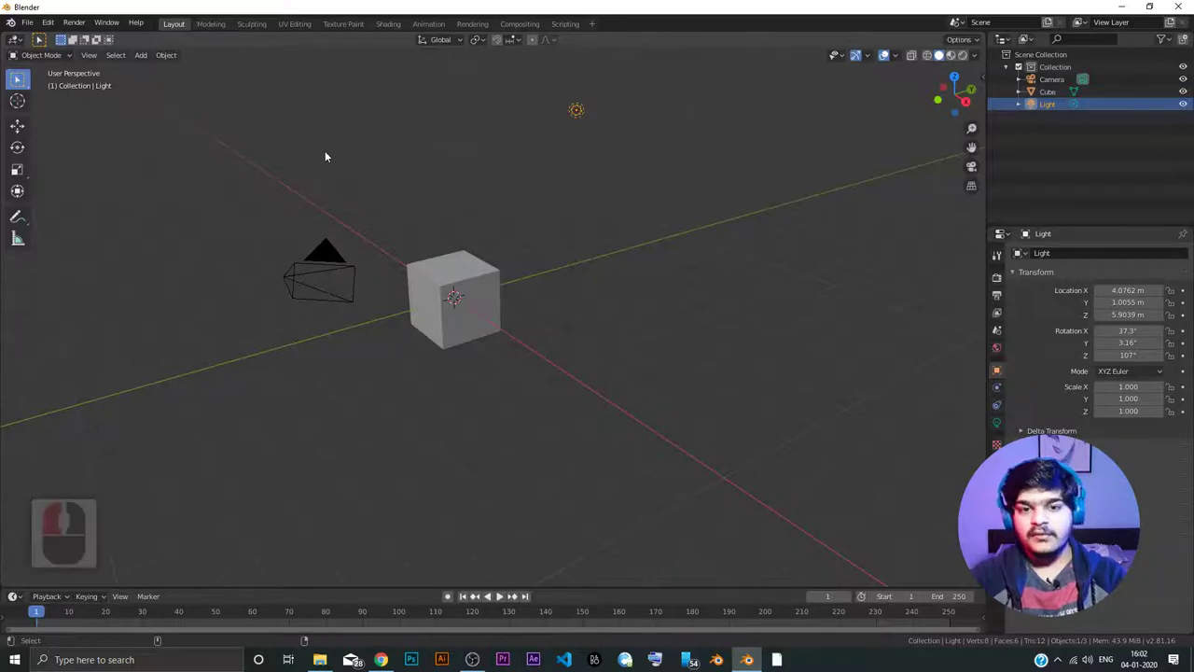
middle_click(355, 220)
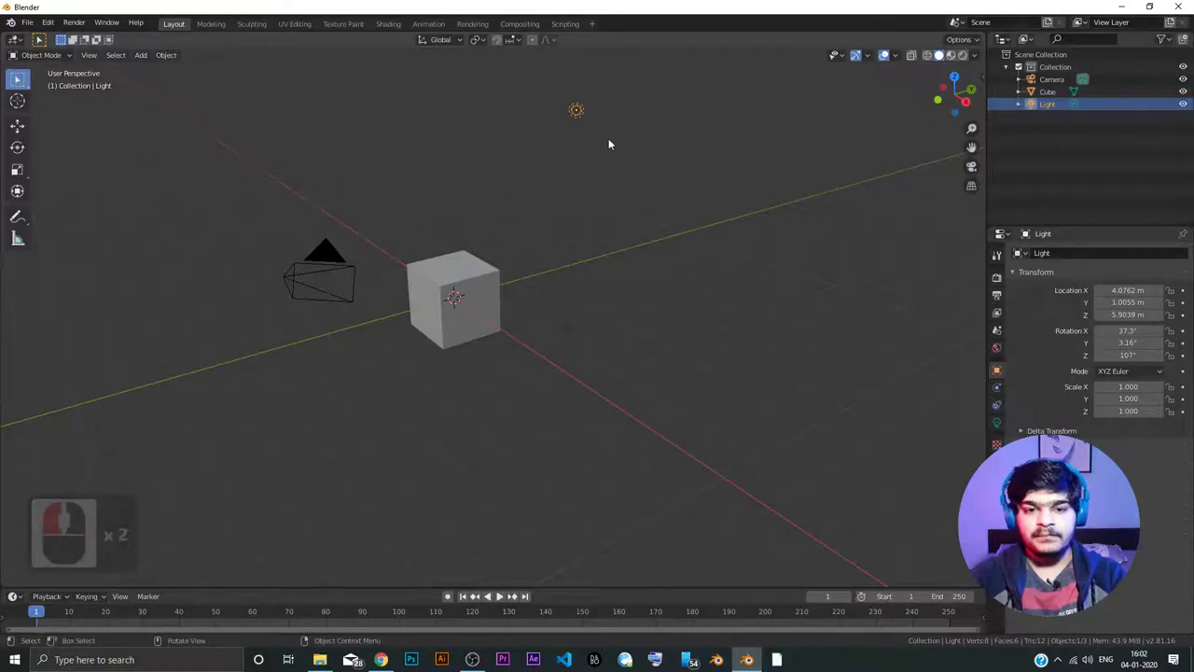
Step: Select the default cube and delete it with the Delete key
click(467, 272)
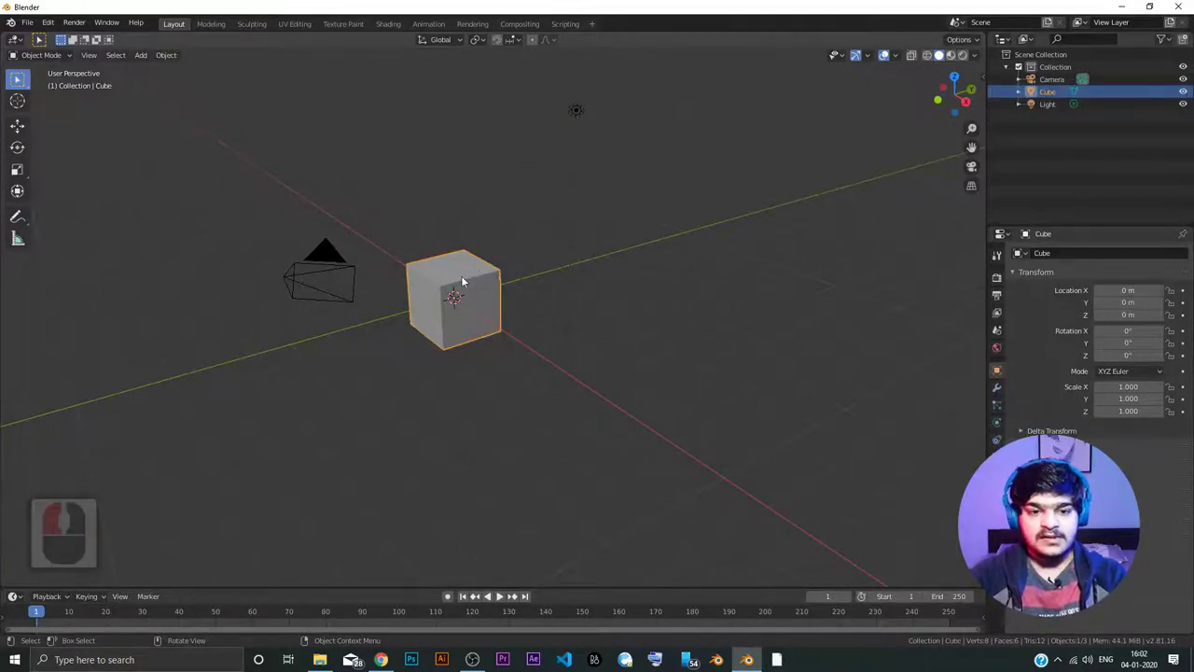
scroll(461, 275, up, 1)
scroll(461, 275, down, 2)
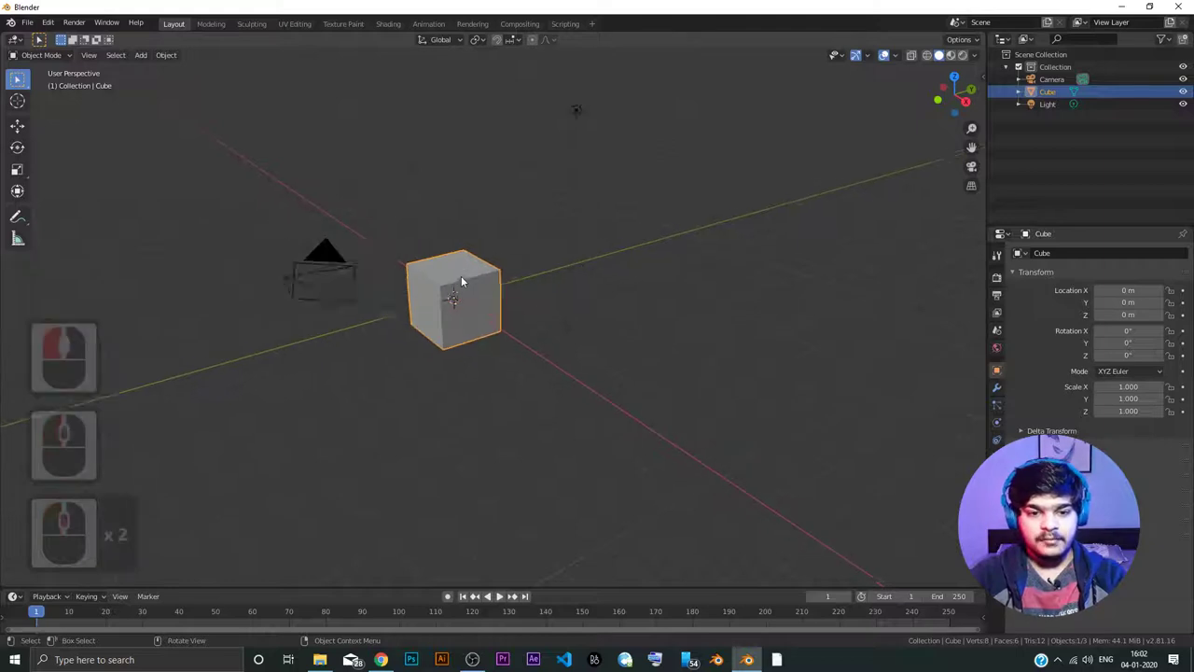
scroll(438, 271, up, 1)
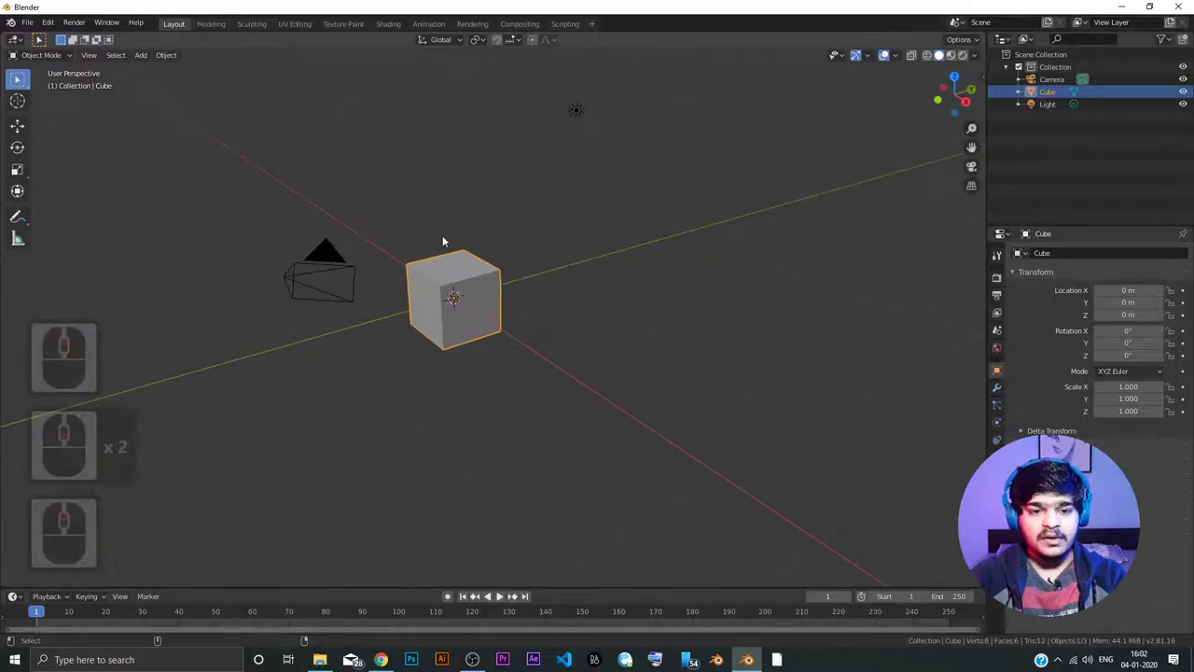
click(397, 224)
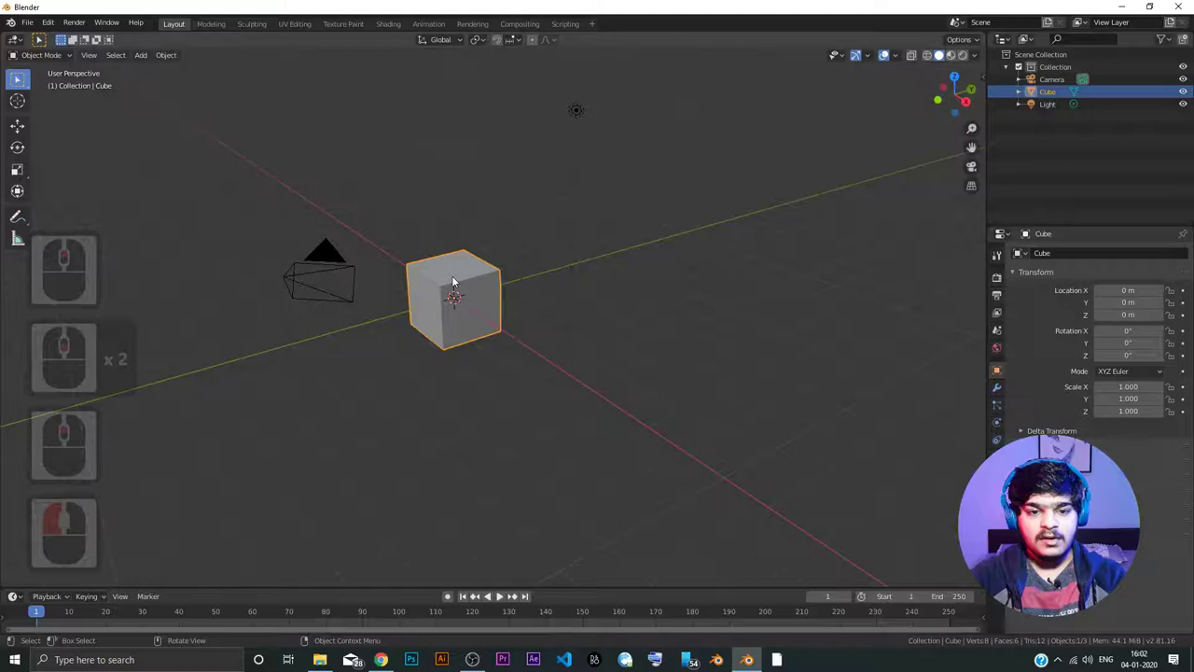
key(Delete)
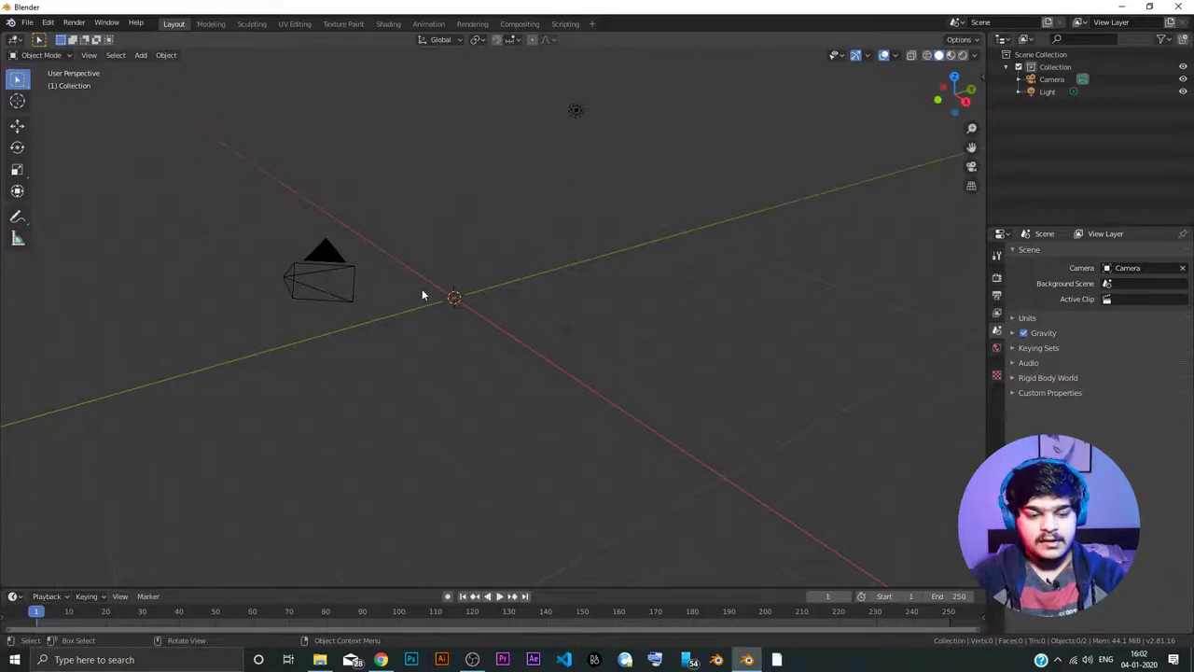
Step: Undo the cube deletion, redo it, then undo again to restore the cube
key(ctrl)
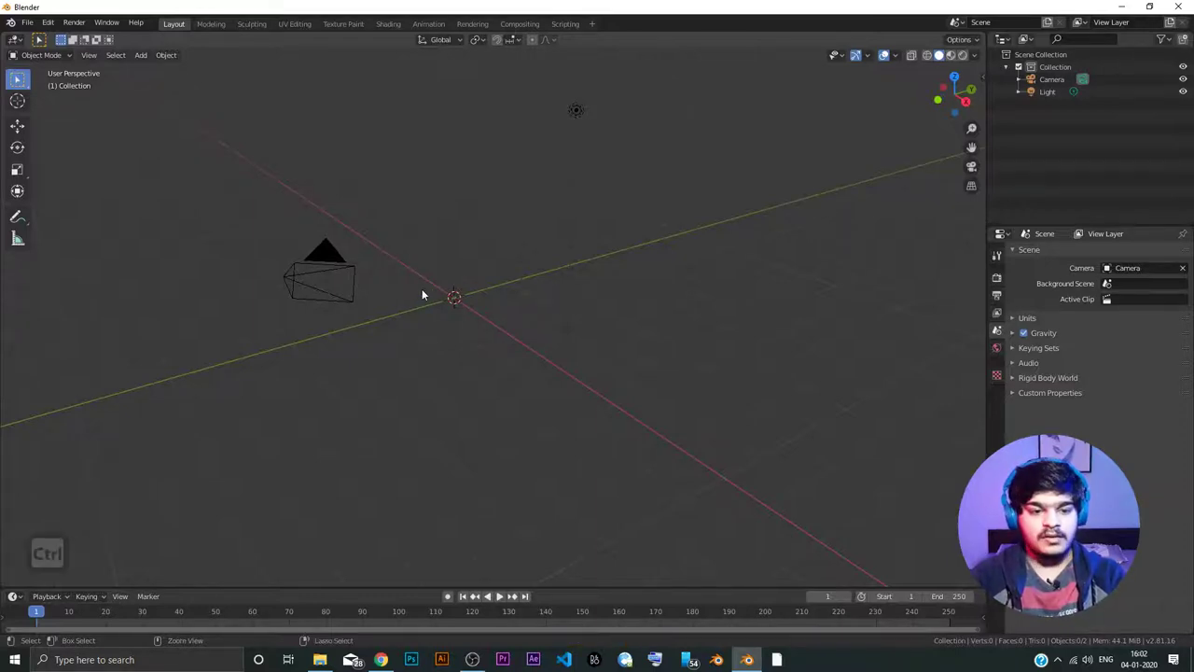
key(ctrl+z)
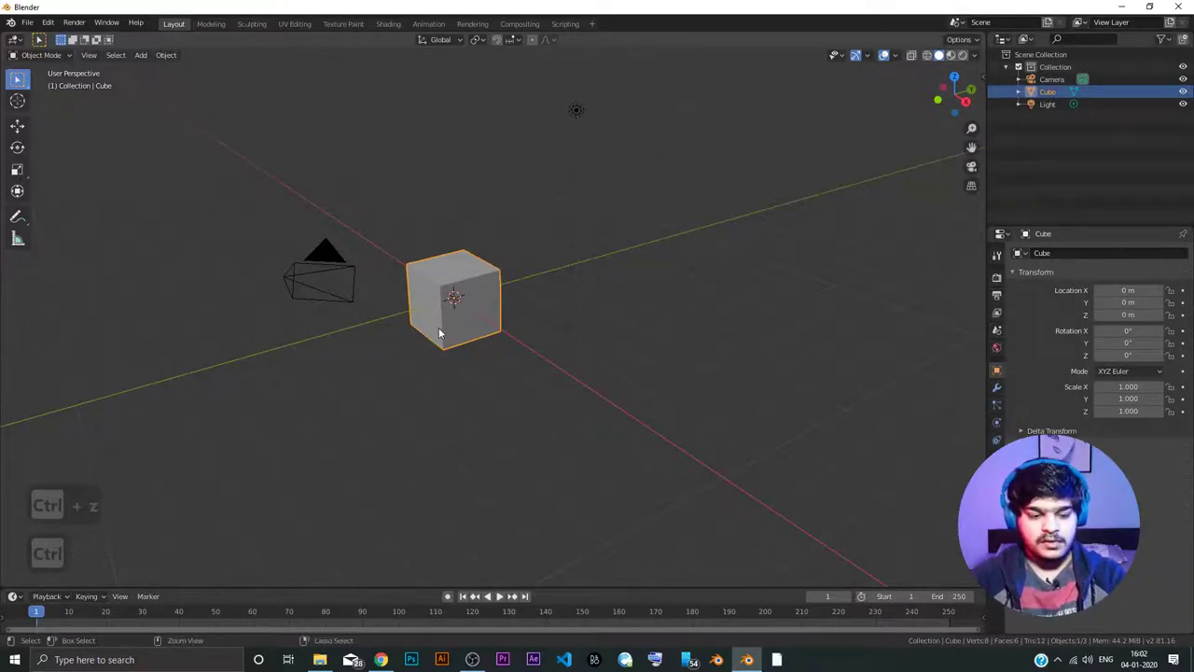
key(ctrl+shift+z)
key(ctrl+x)
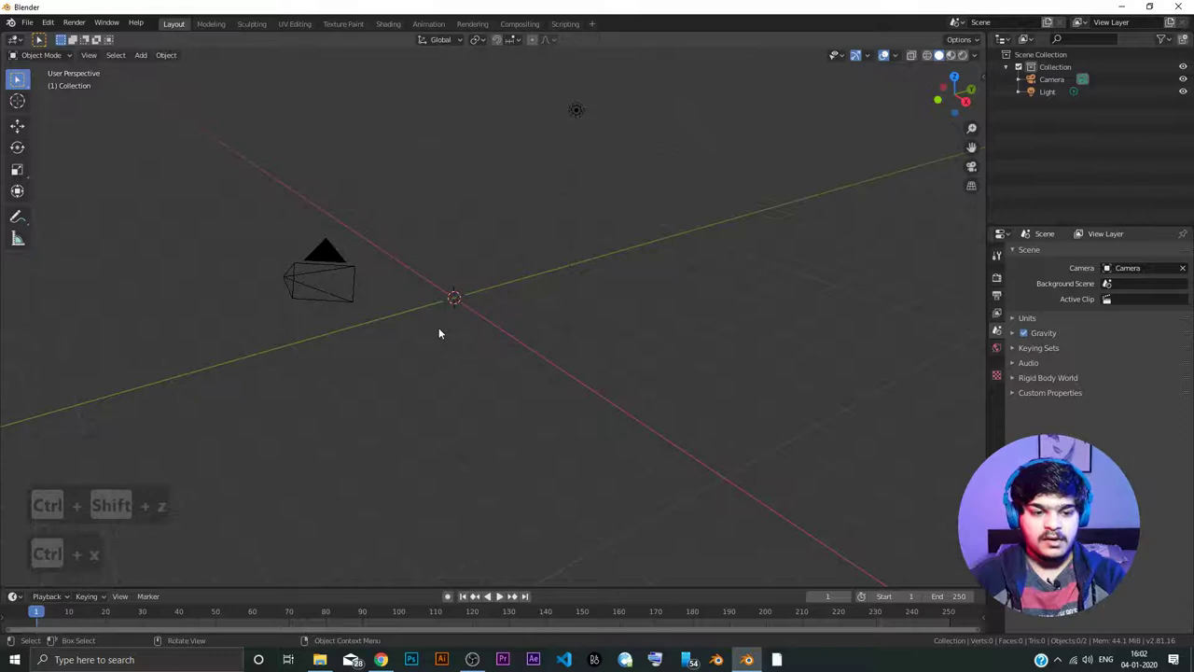
key(ctrl+z)
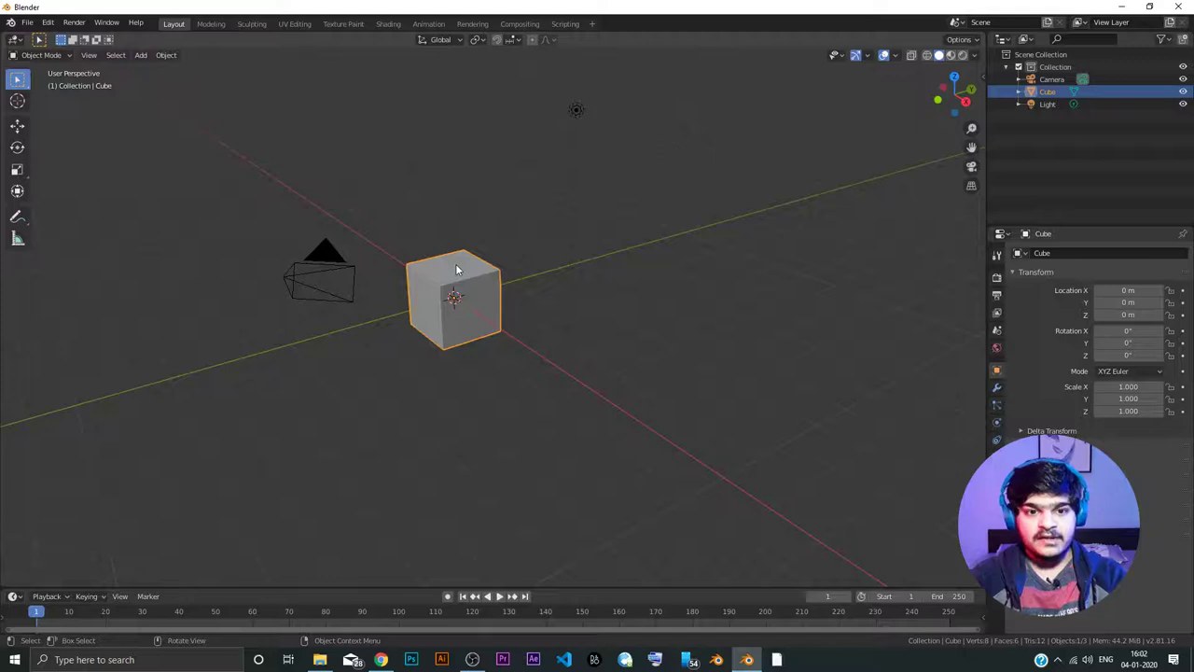
Step: Delete the cube via X and via Delete, undoing each time to restore it
key(x)
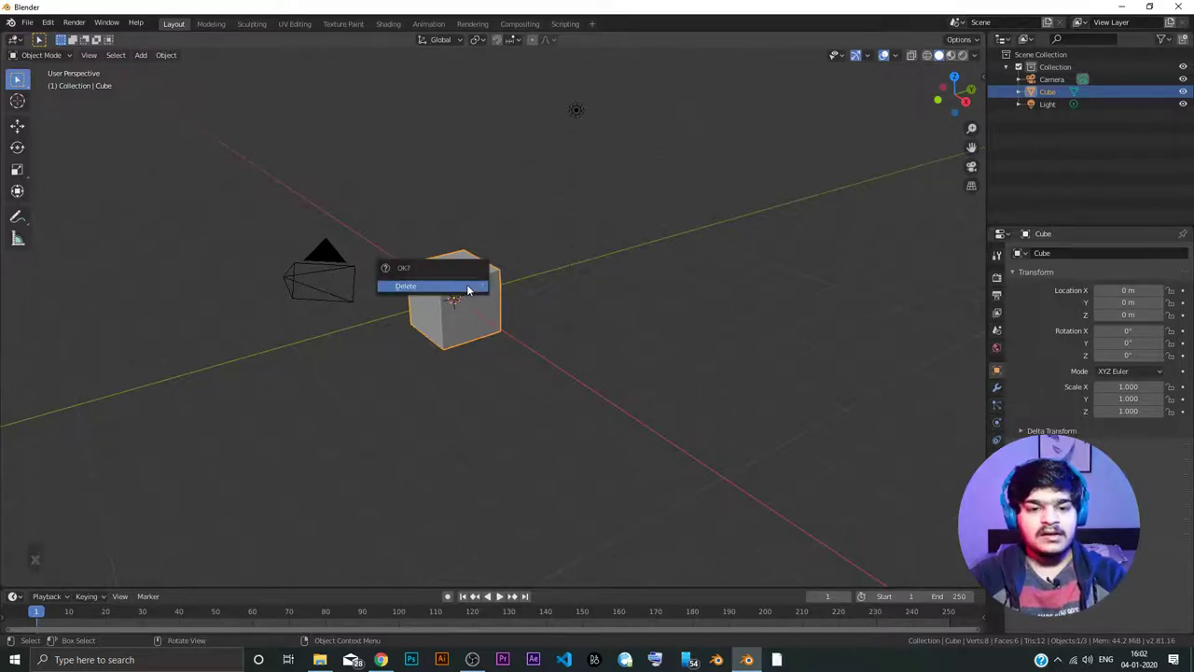
click(468, 291)
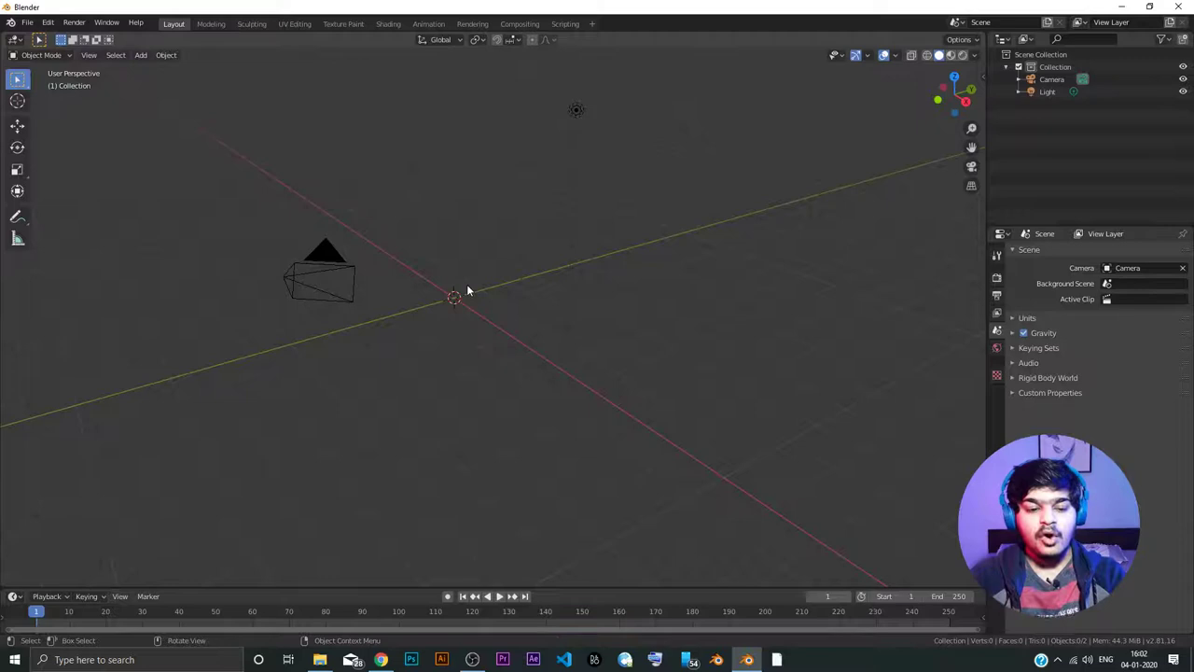
key(ctrl+z)
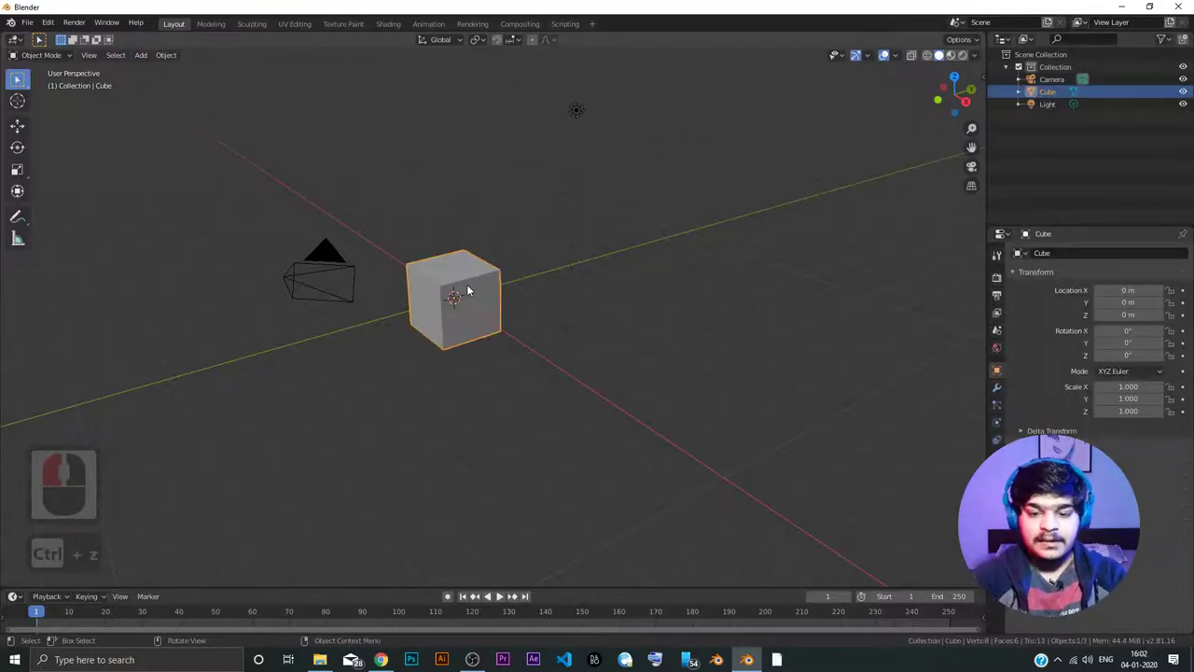
key(Delete)
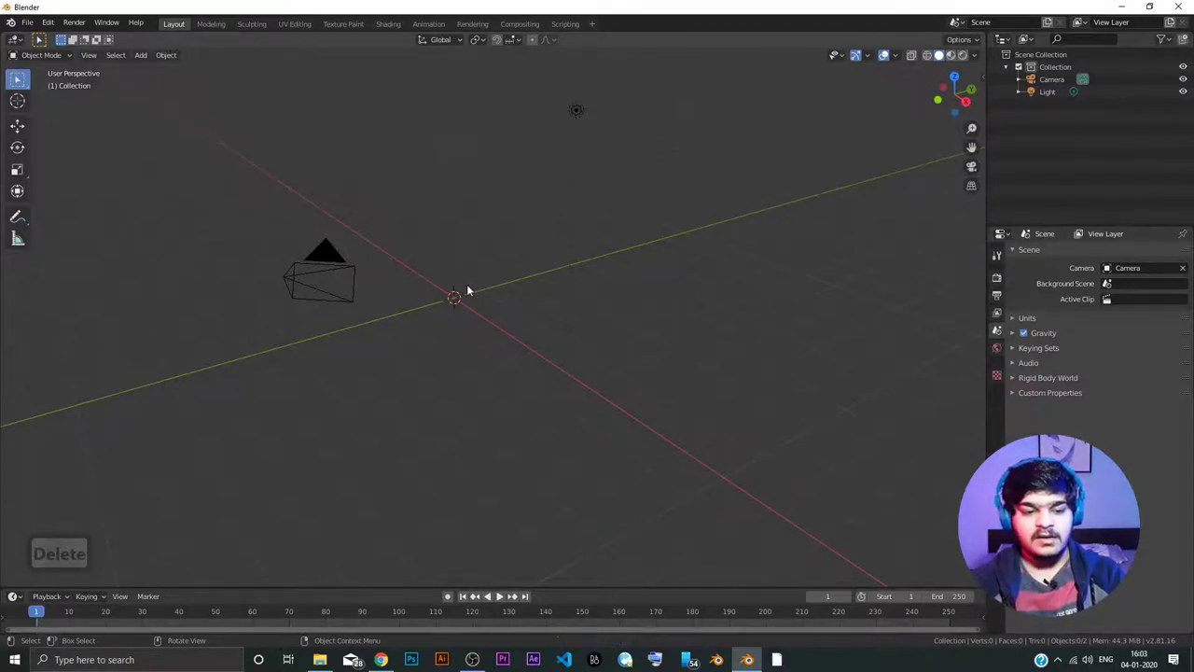
key(ctrl+z)
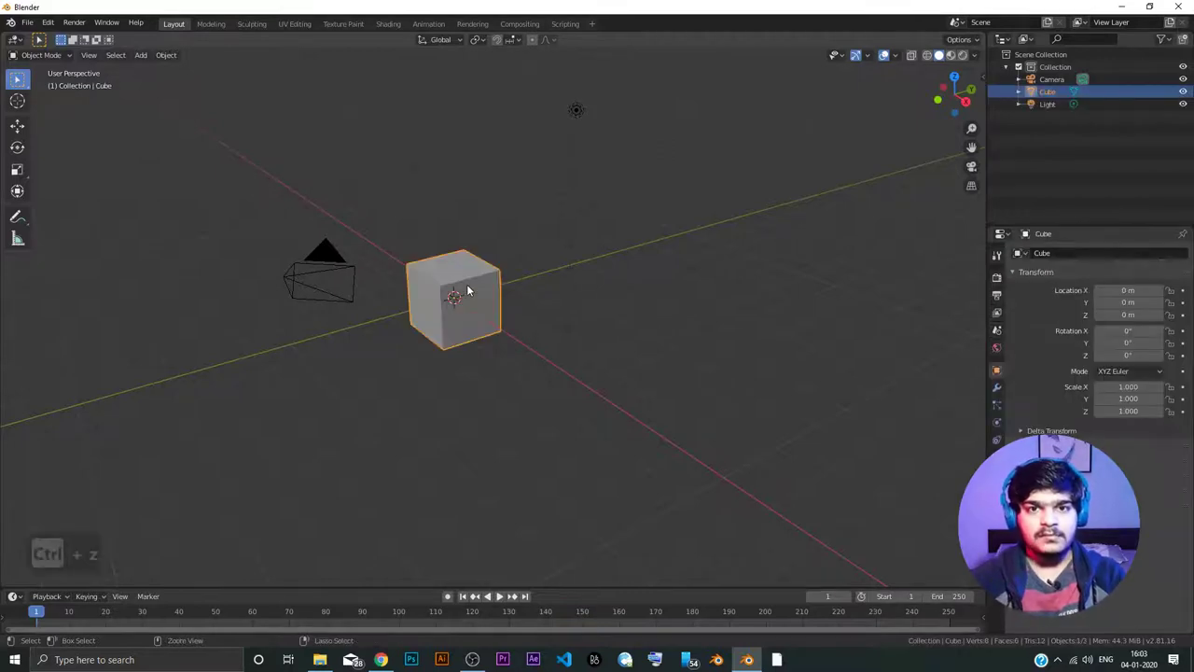
Step: Cancel one delete prompt, then reselect the cube and delete it with X for good
key(x)
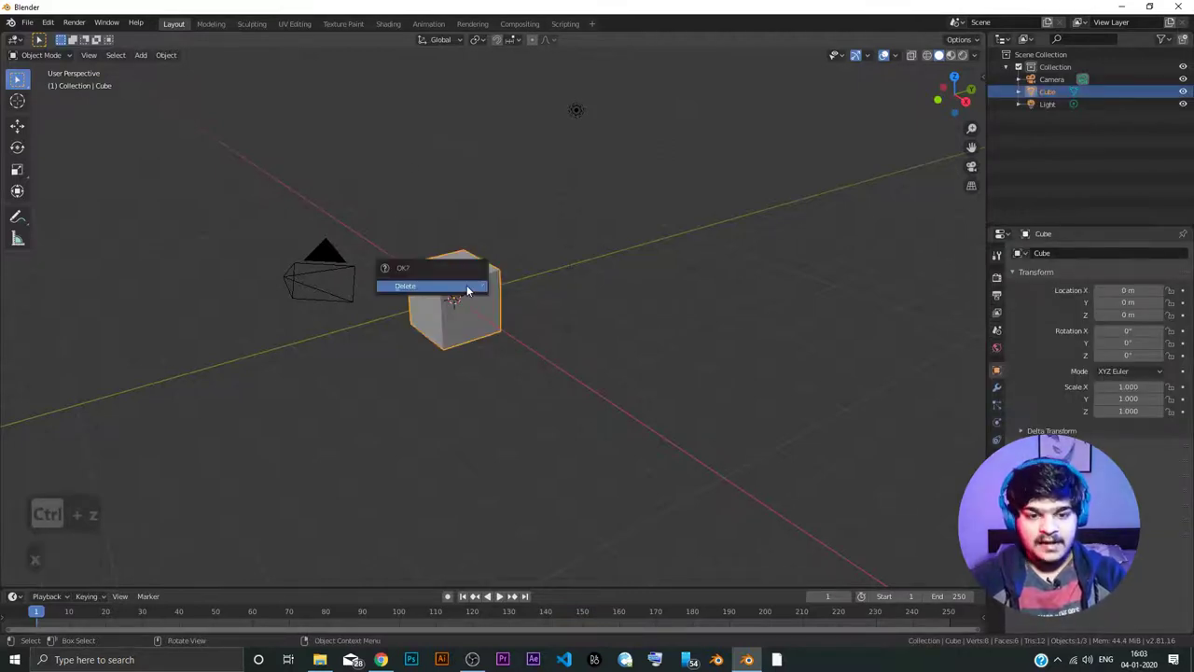
click(508, 223)
click(453, 283)
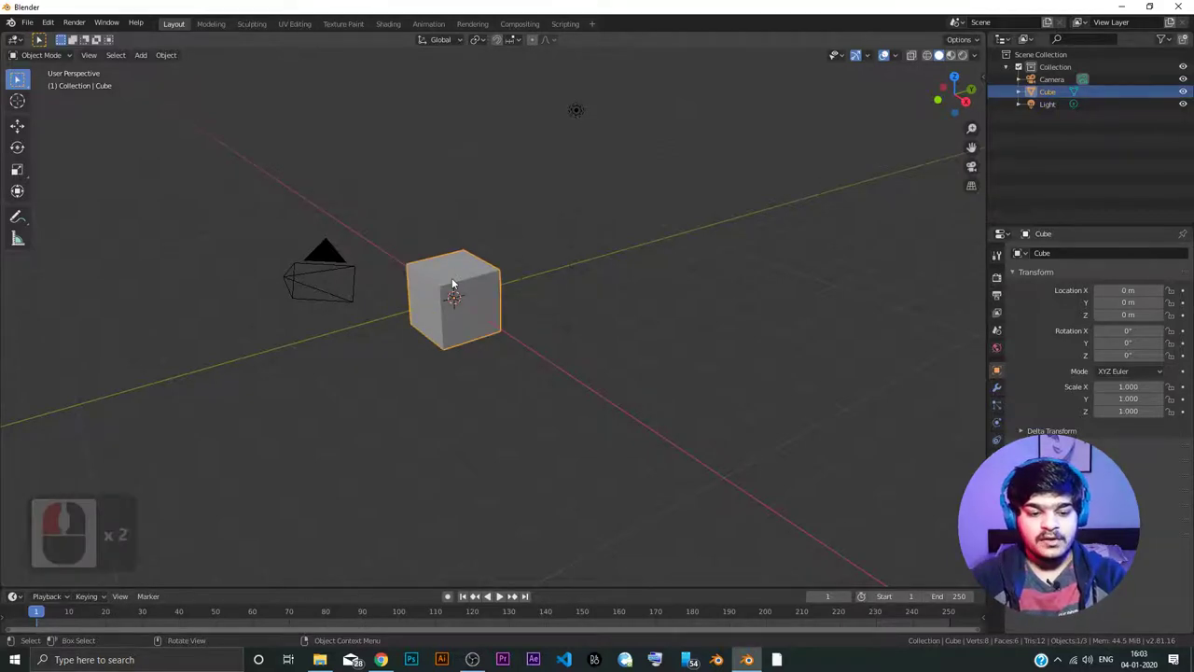
key(x)
click(451, 277)
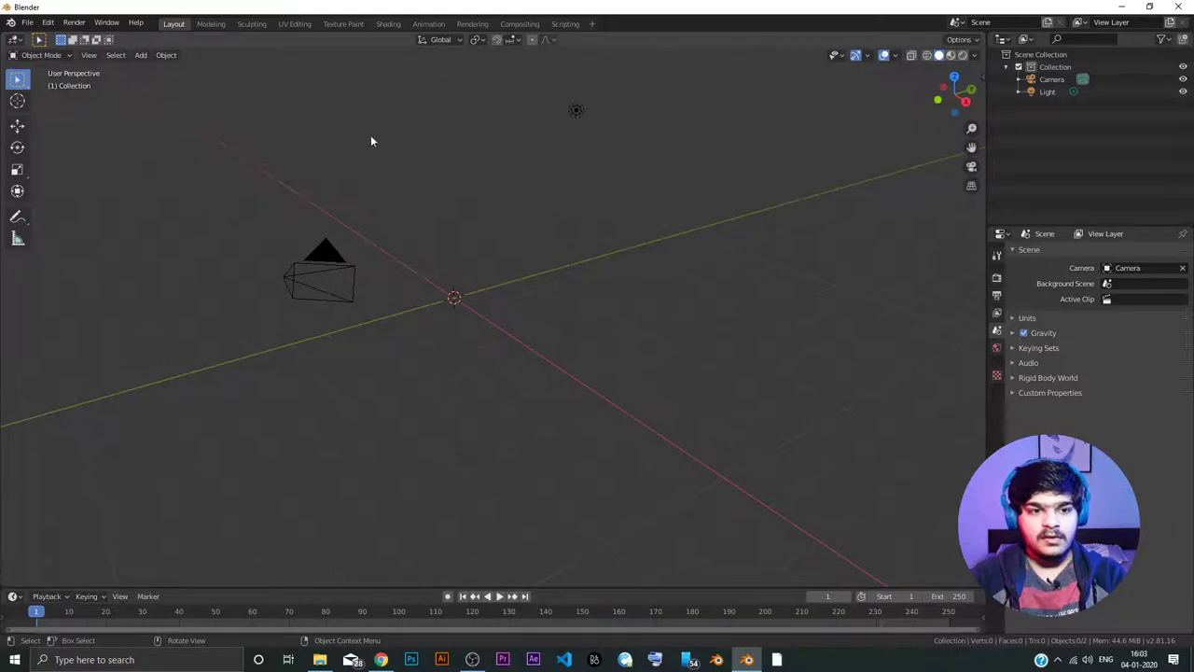
click(53, 58)
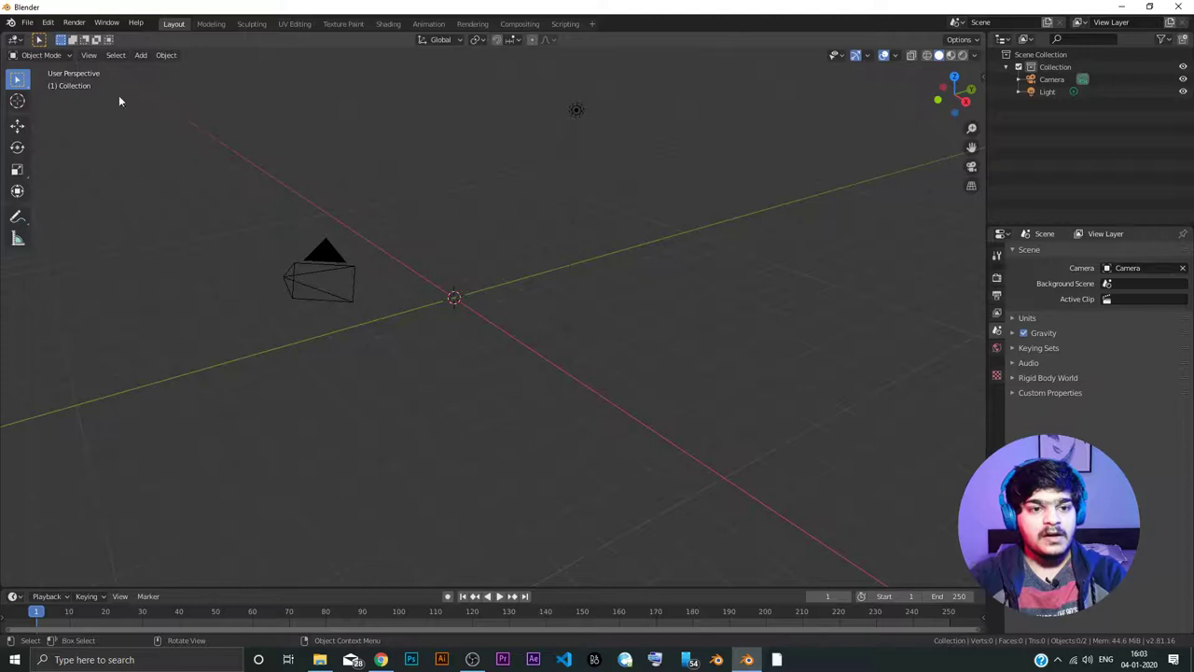
Step: Close the interaction mode list and show the Add > Mesh primitives submenu
click(476, 339)
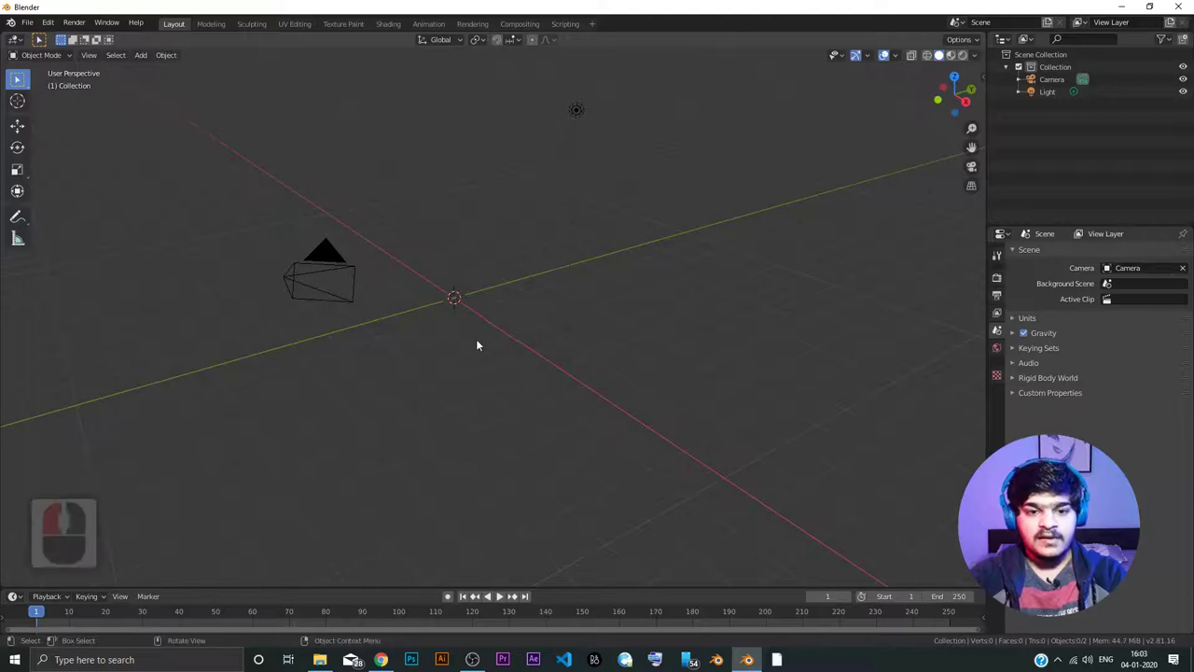
double_click(45, 59)
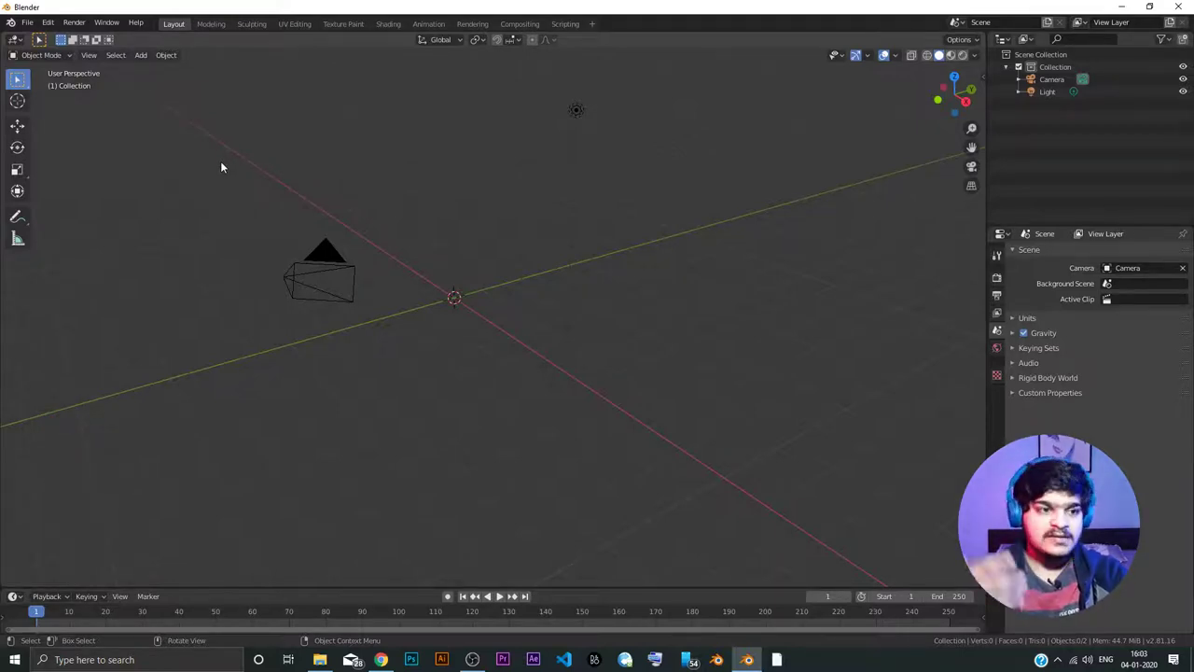
click(140, 55)
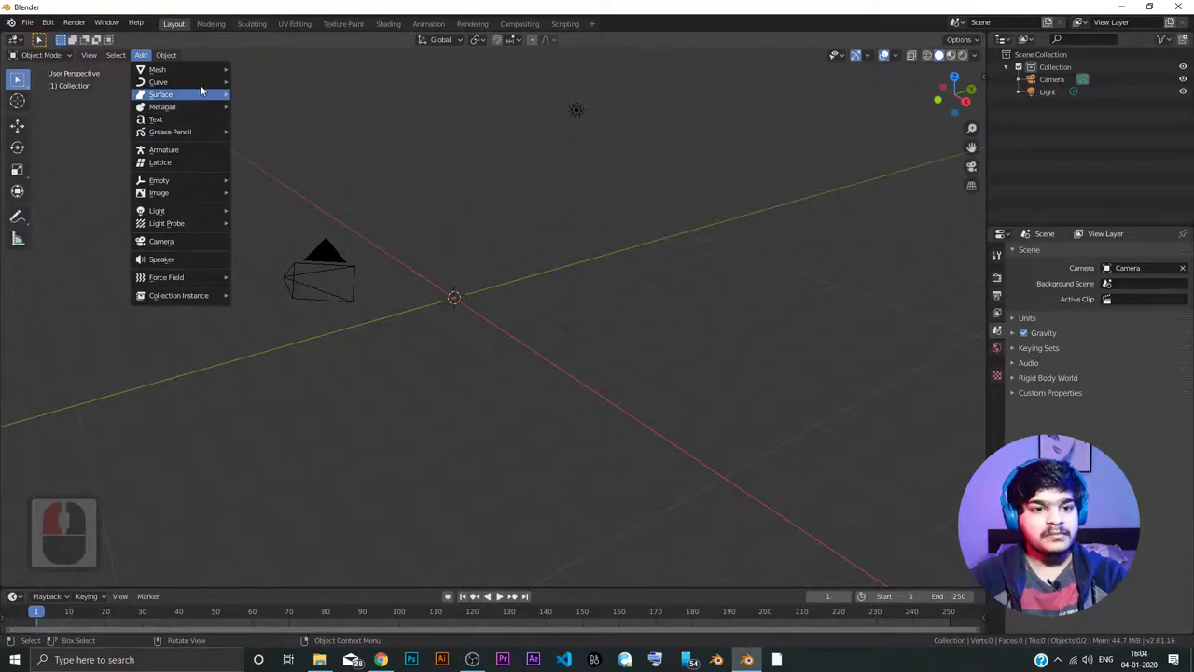
mouse_move(195, 73)
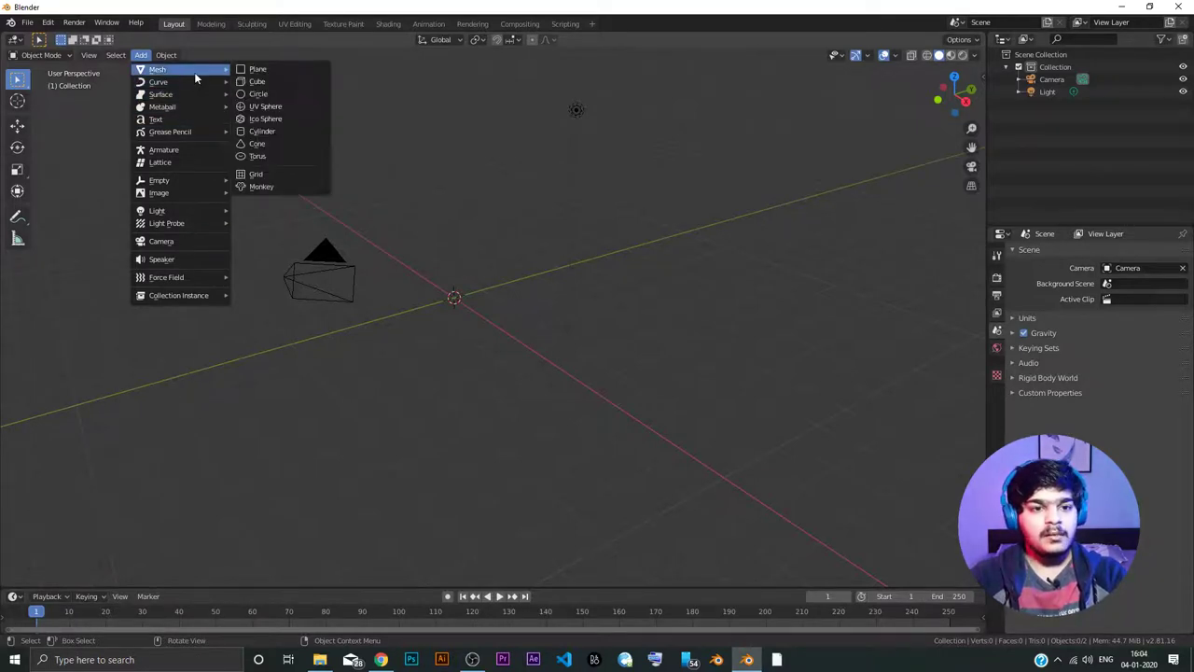
Step: Add a plane at the origin from Add > Mesh, then delete it with X
click(279, 71)
mouse_move(479, 320)
middle_down()
mouse_move(475, 270)
mouse_move(464, 312)
middle_up()
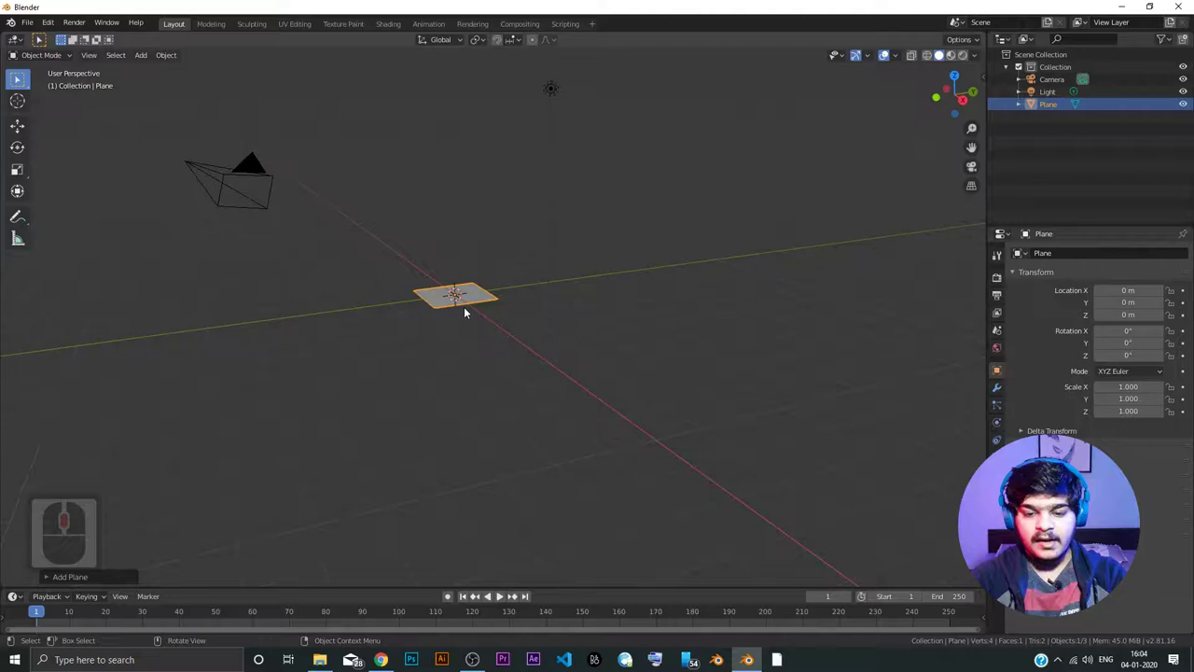
key(x)
click(452, 308)
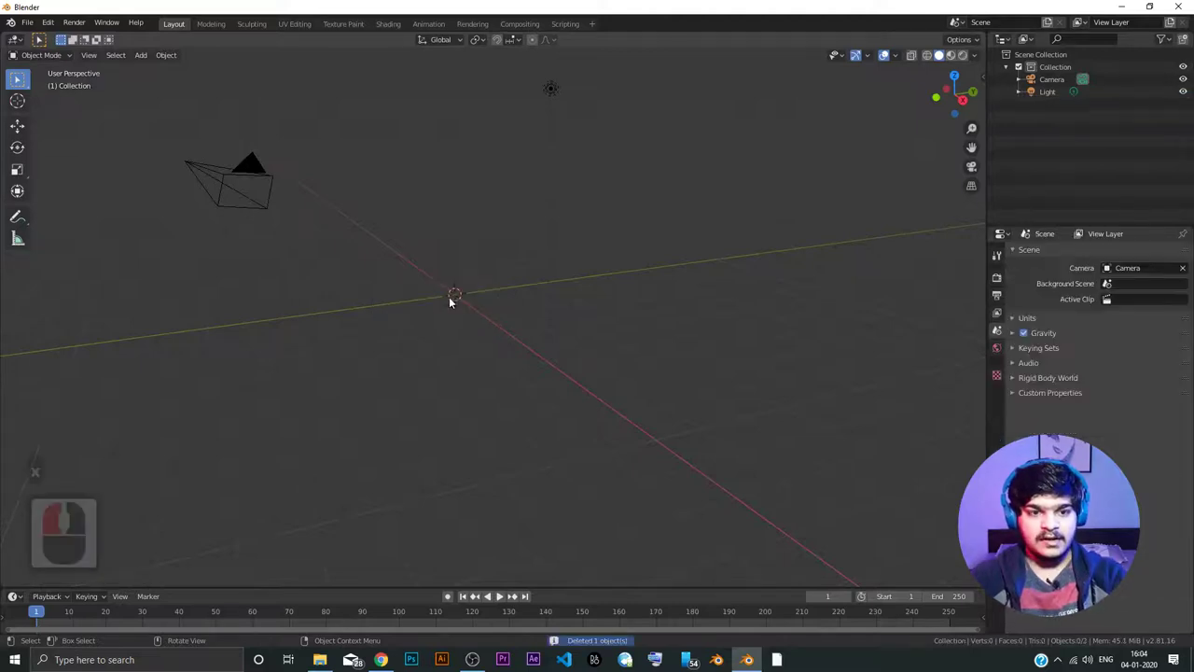
Step: Add a cube at the origin from Add > Mesh and delete it
click(141, 55)
mouse_move(149, 71)
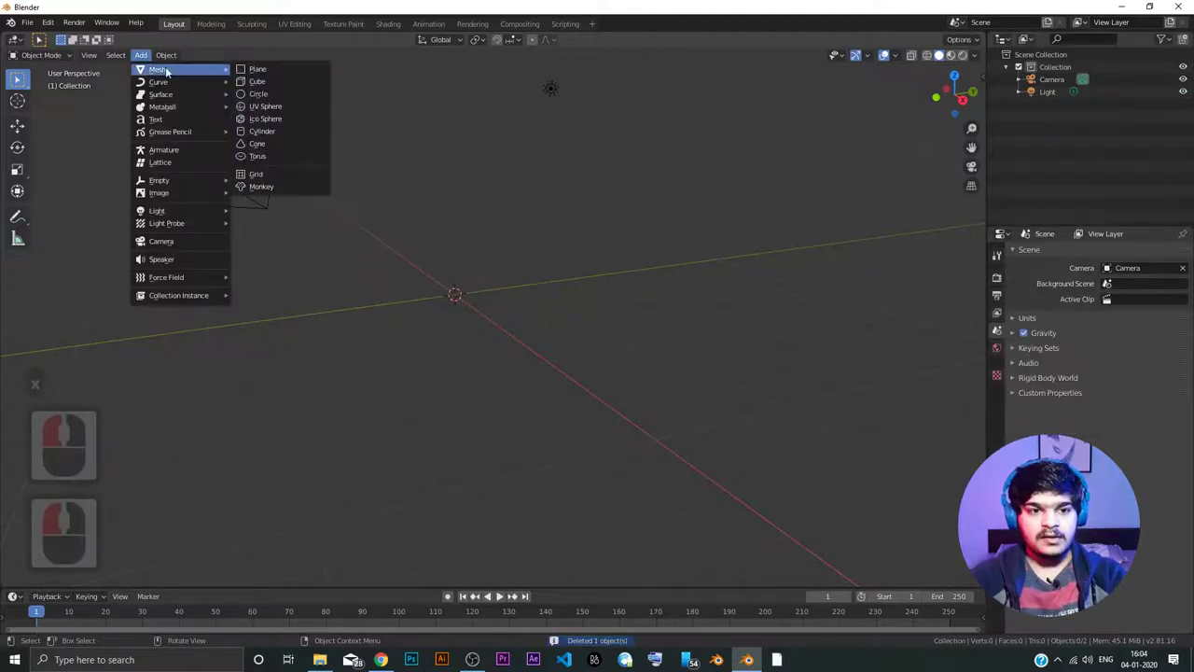
click(301, 88)
middle_drag(504, 299, 431, 302)
key(Delete)
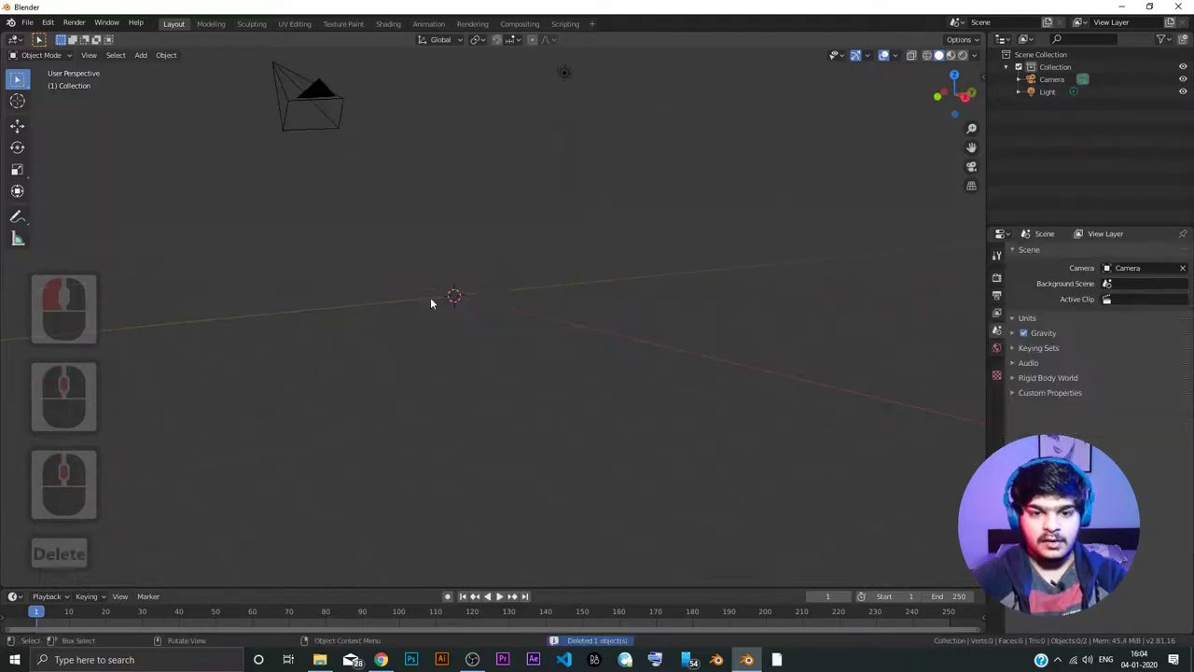
click(140, 55)
mouse_move(154, 69)
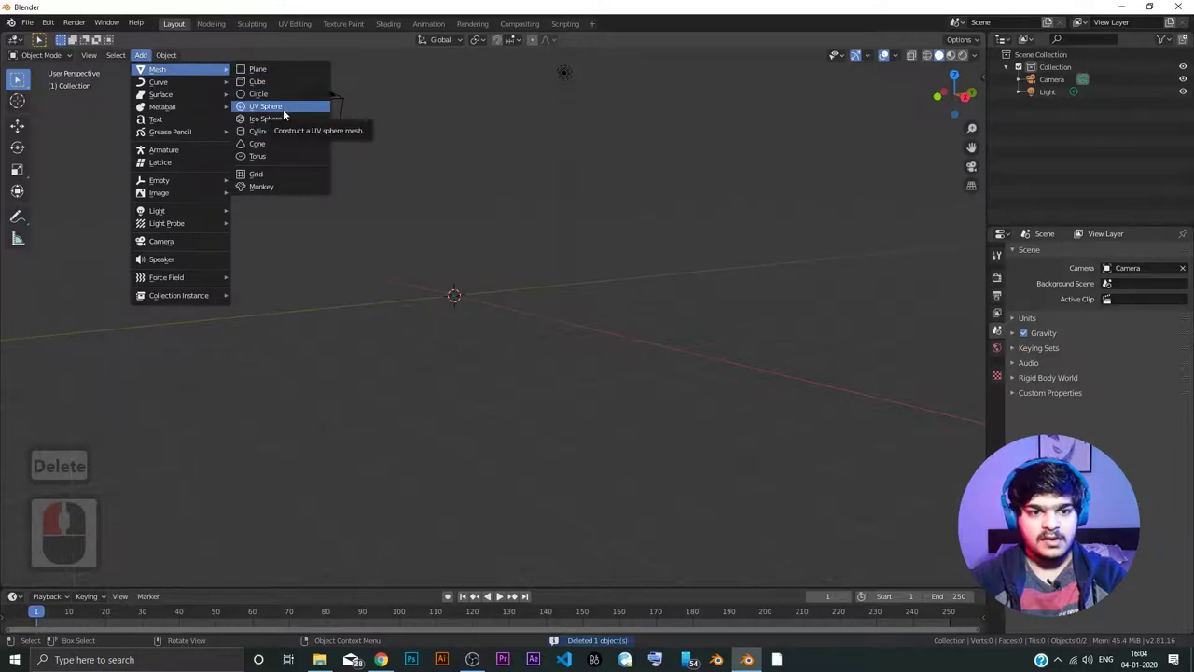
Step: Add Suzanne the monkey head, then zoom and orbit to view her from front, three-quarter and higher angles
click(266, 185)
scroll(382, 252, up, 5)
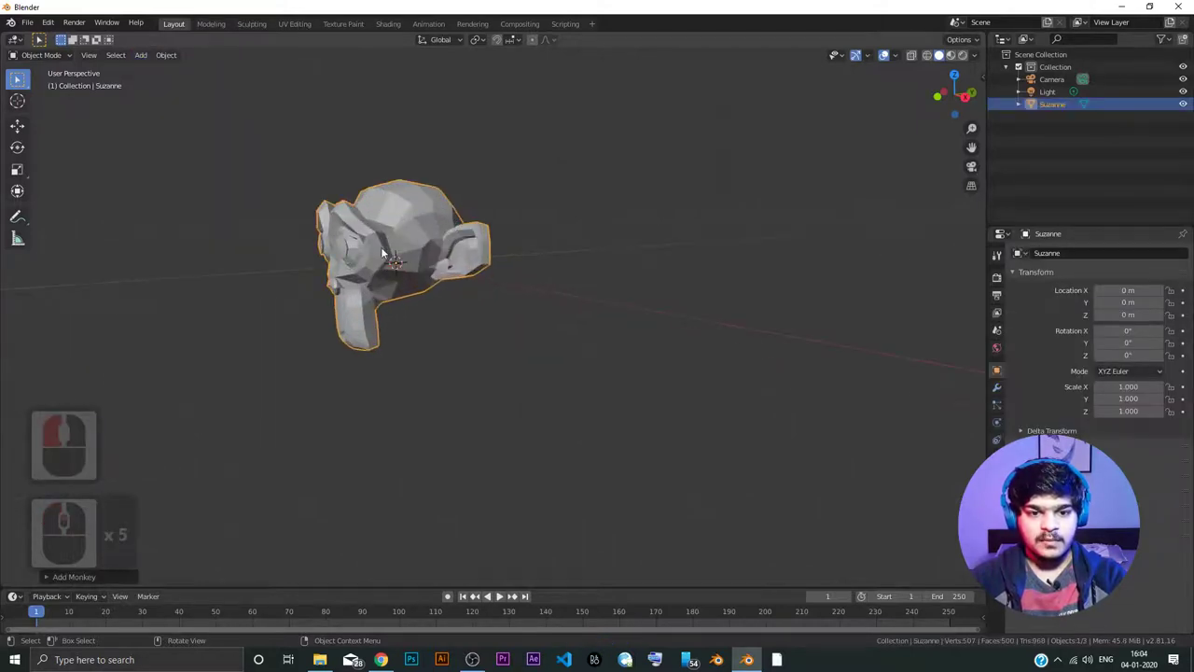
middle_drag(381, 252, 469, 275)
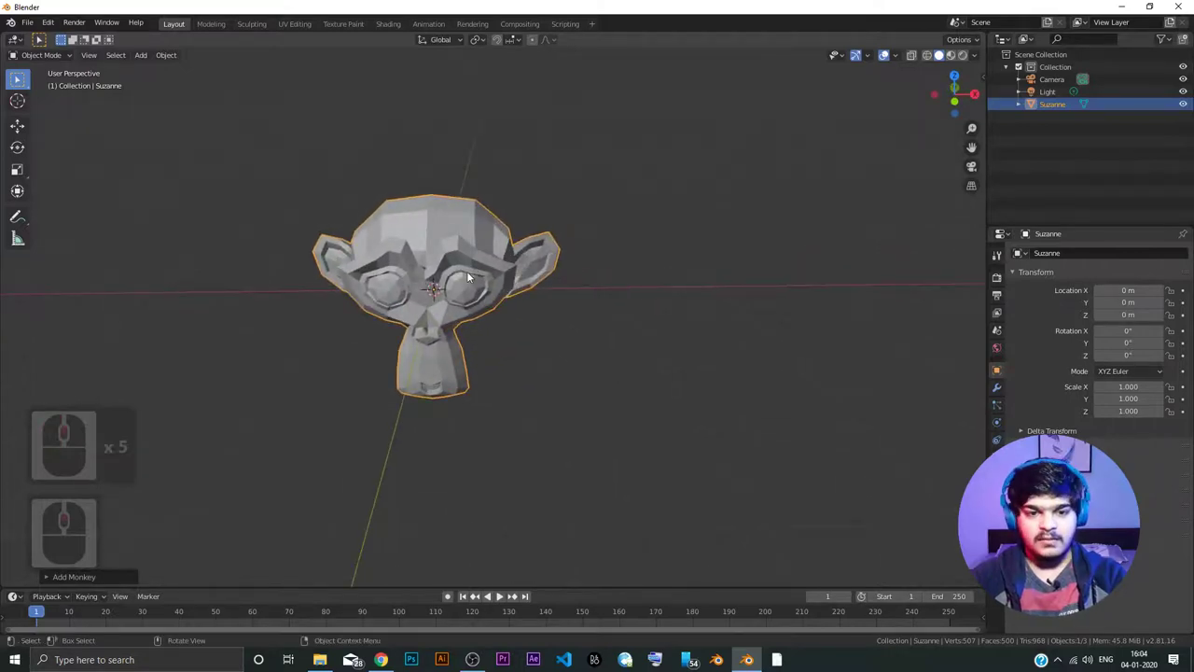
mouse_move(480, 321)
middle_down()
mouse_move(475, 302)
mouse_move(346, 315)
mouse_move(633, 309)
mouse_move(598, 297)
mouse_move(484, 304)
middle_up()
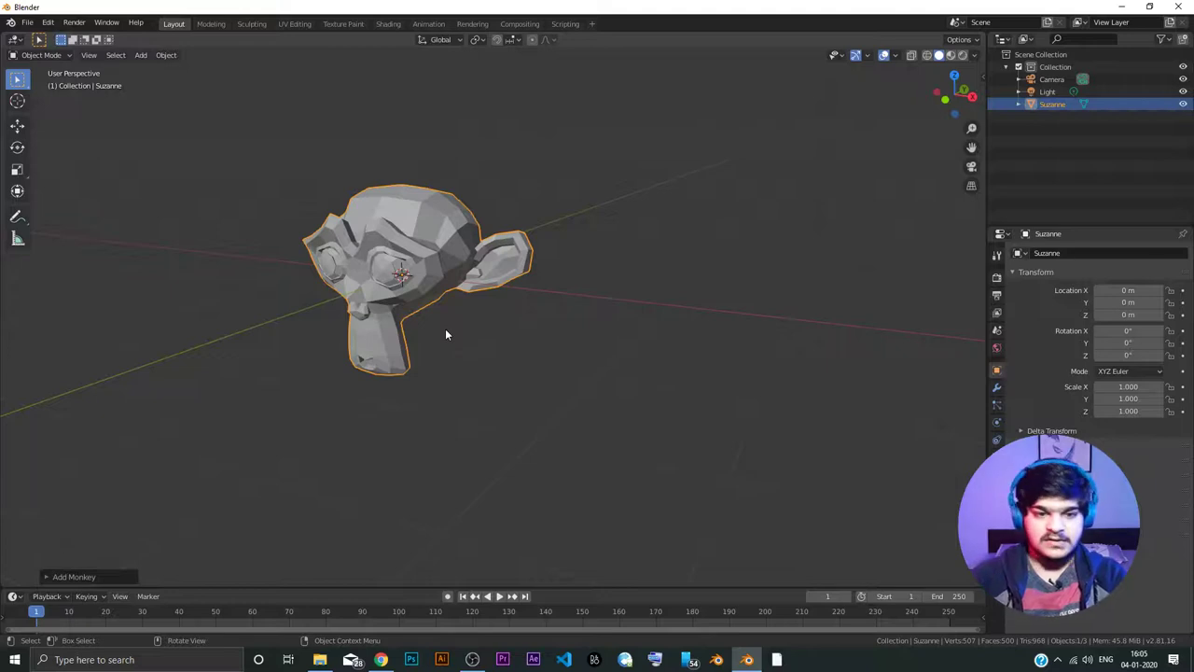
mouse_move(445, 334)
middle_down()
mouse_move(491, 323)
mouse_move(306, 326)
mouse_move(432, 314)
middle_up()
scroll(510, 323, down, 3)
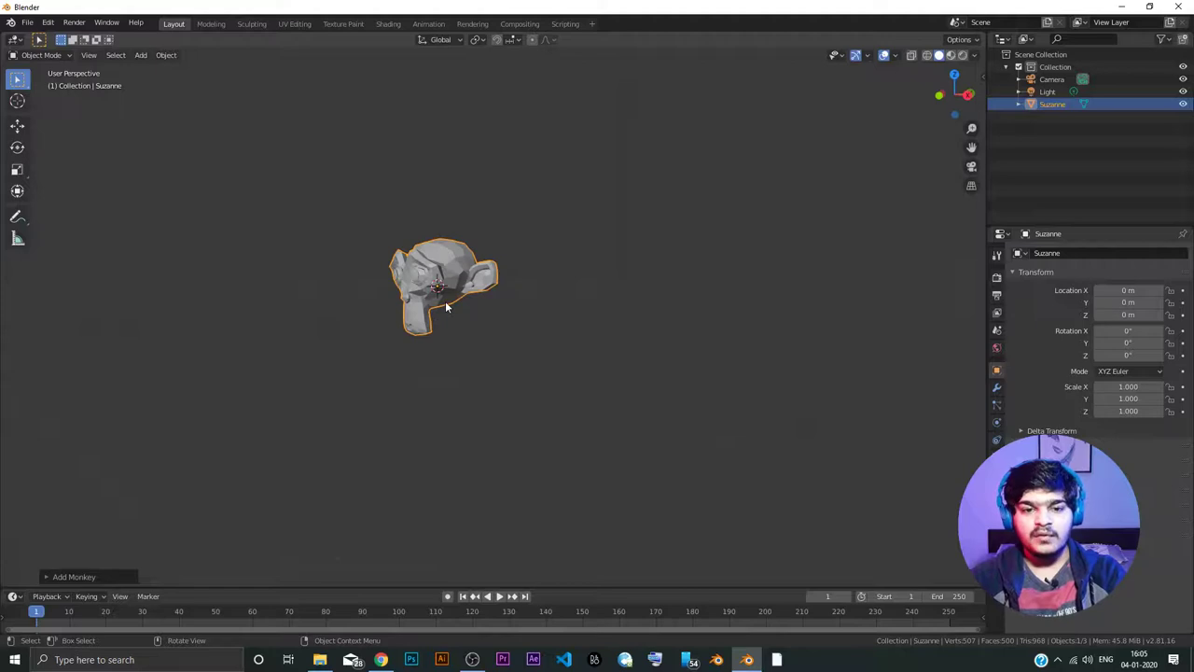
middle_drag(445, 321, 523, 303)
click(472, 266)
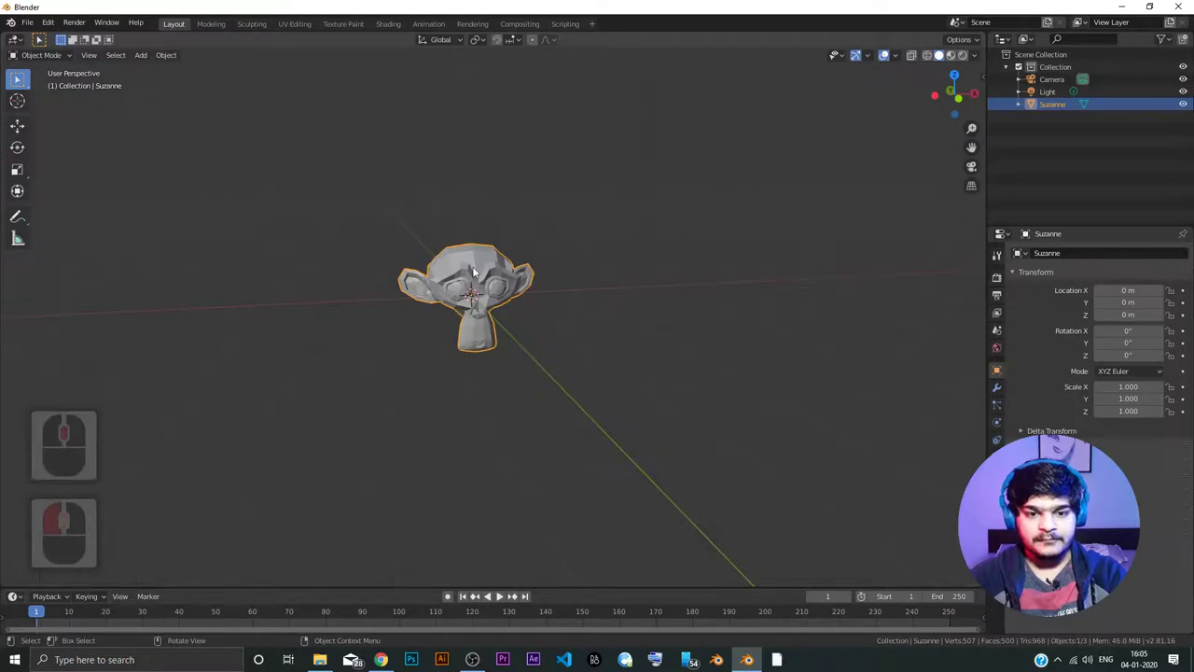
Step: Delete Suzanne and orbit the view to bring the camera into sight
key(Delete)
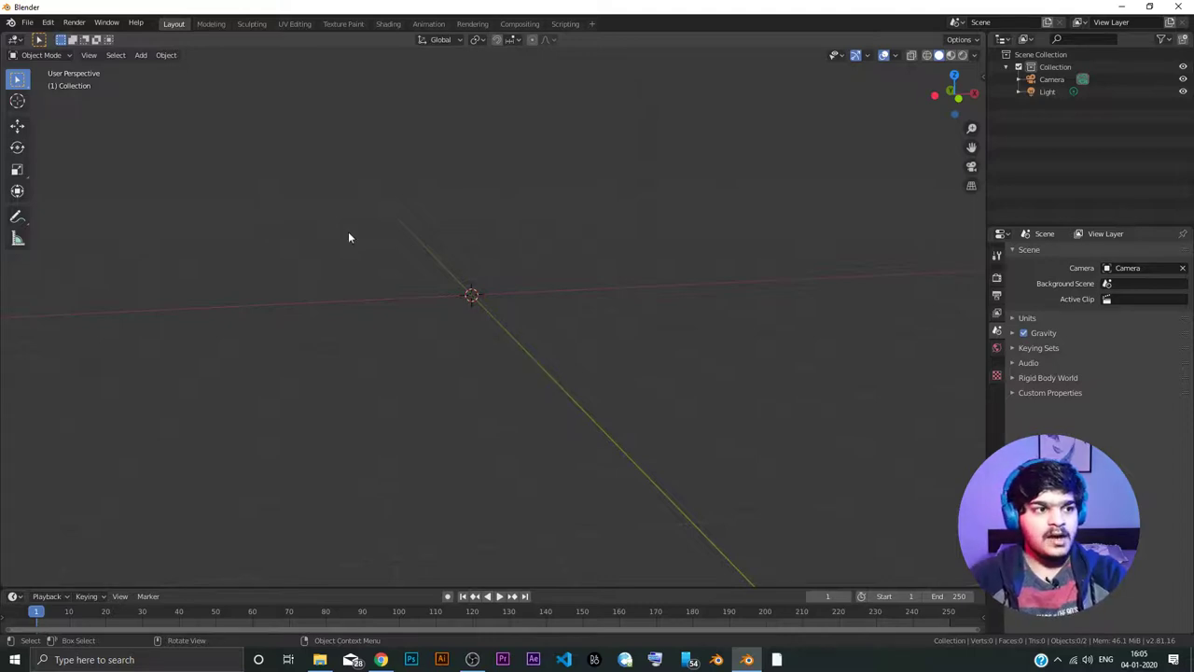
middle_drag(510, 251, 425, 270)
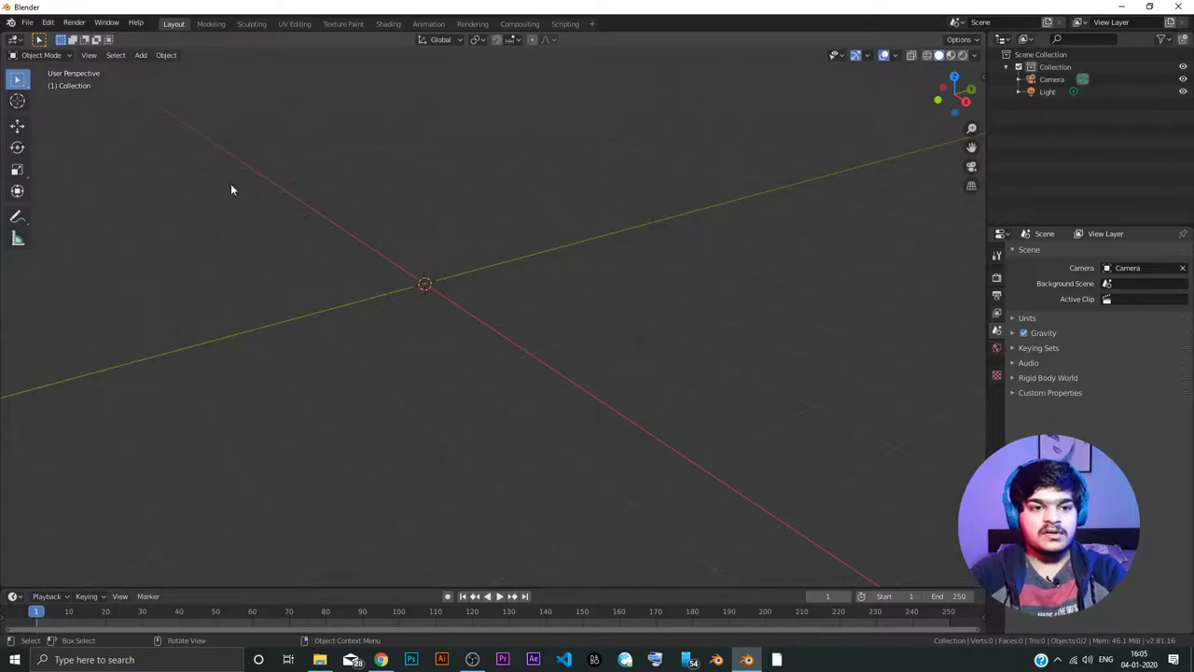
click(142, 55)
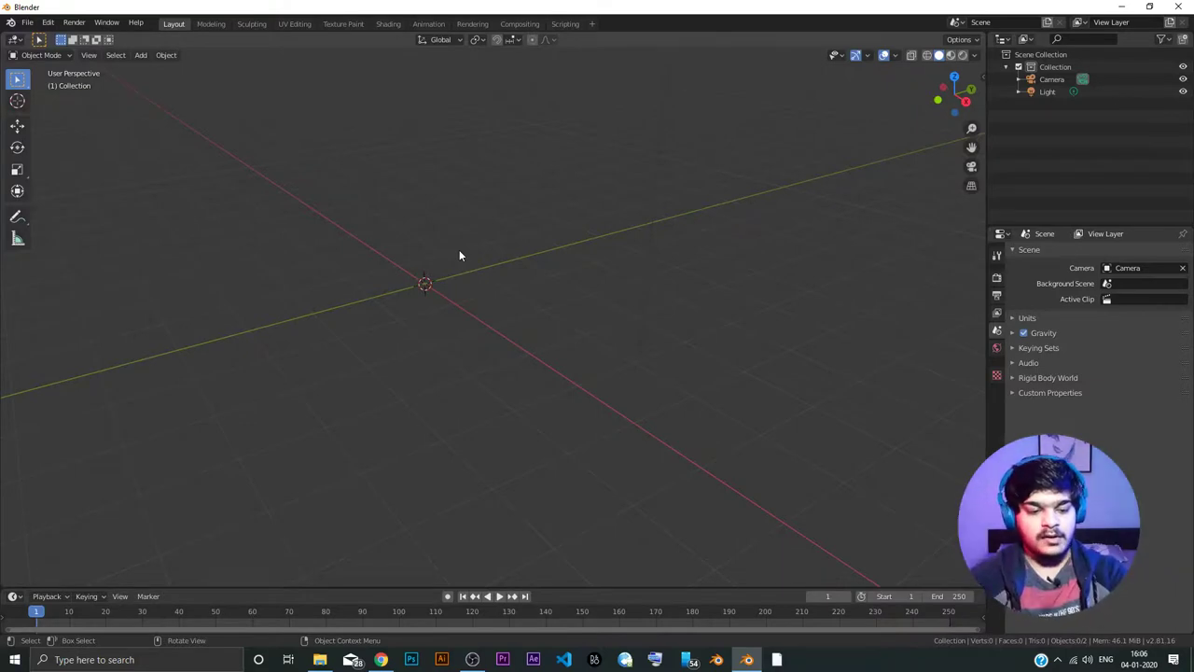
Step: Bring up the Add menu with Shift+A and from the header, dismissing it without adding anything
key(shift+a)
mouse_move(484, 269)
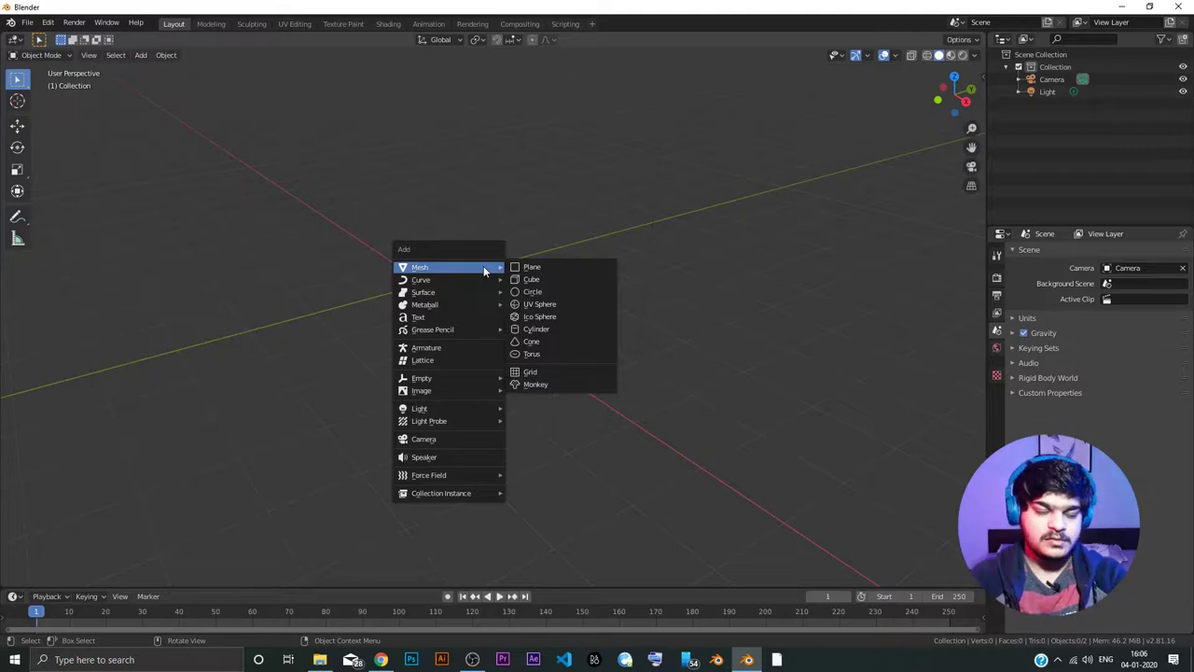
click(306, 180)
click(141, 55)
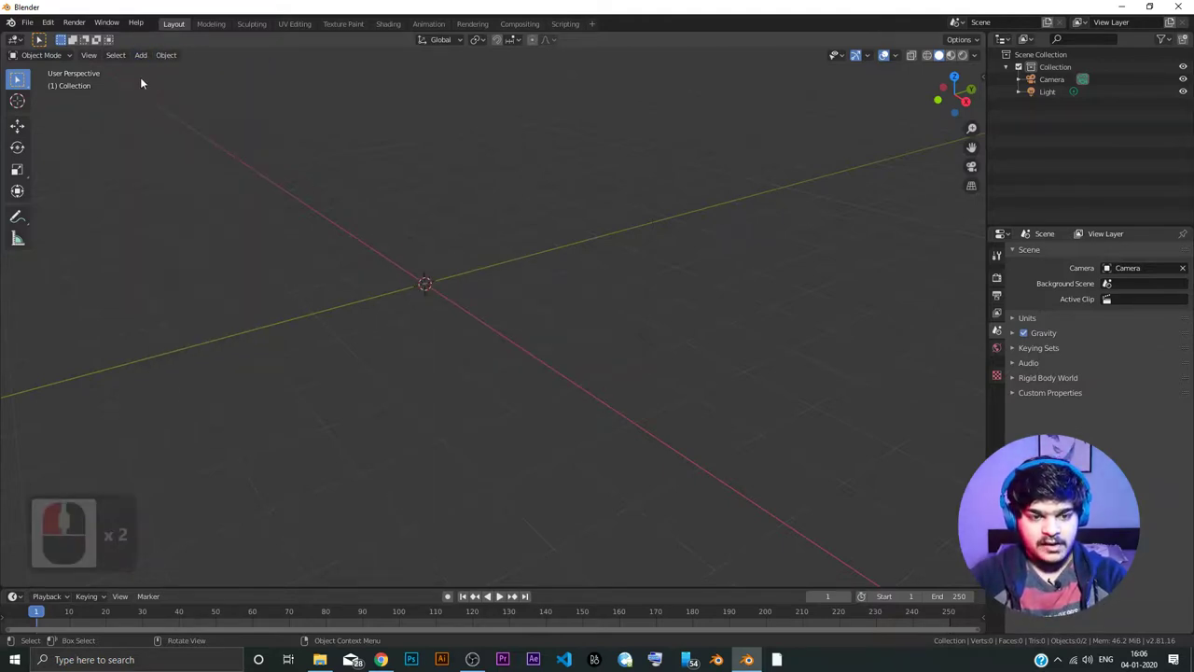
click(141, 56)
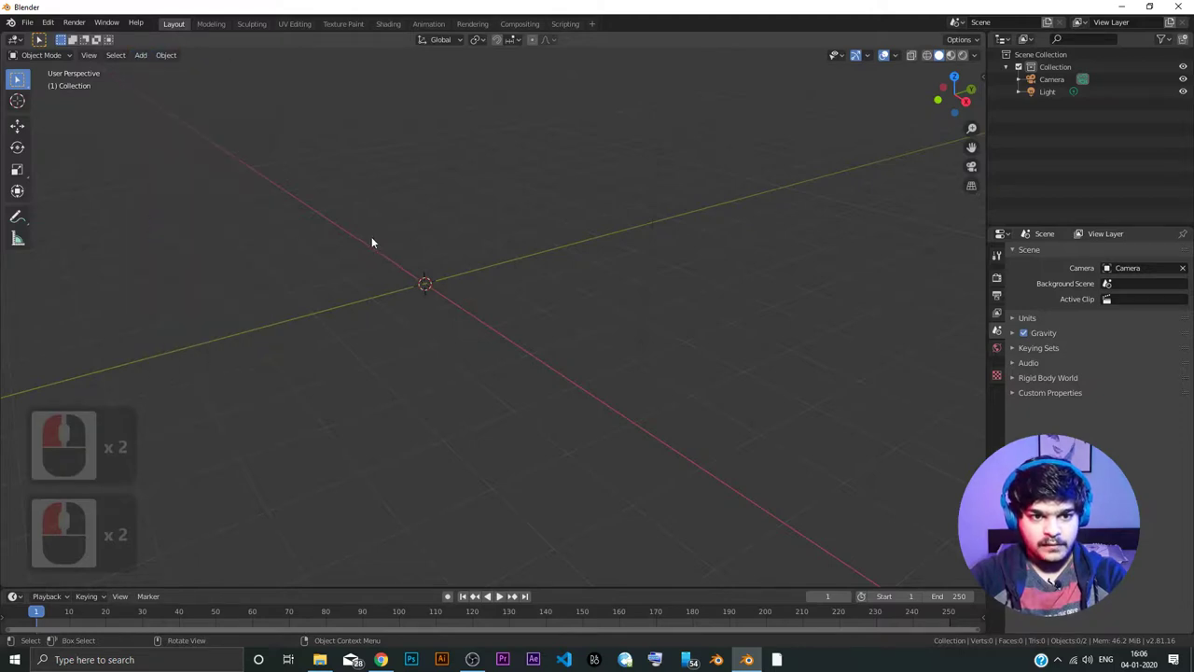
Step: Add a cone at the origin through Shift+A > Mesh, then delete it with X
key(shift+a)
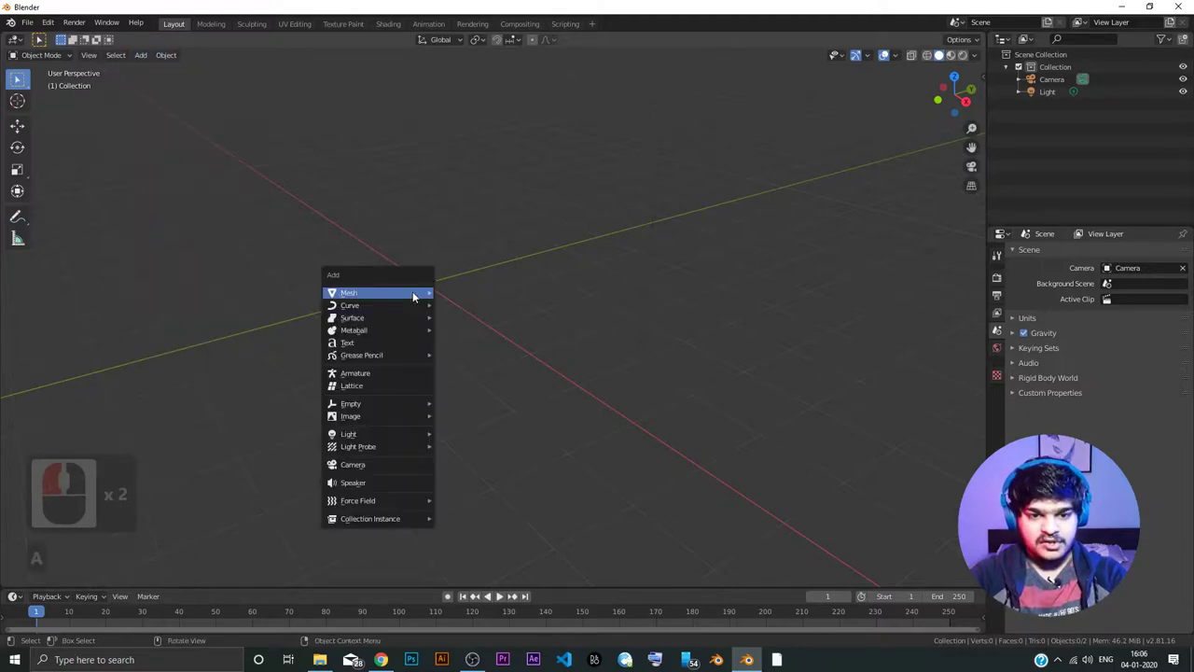
mouse_move(390, 293)
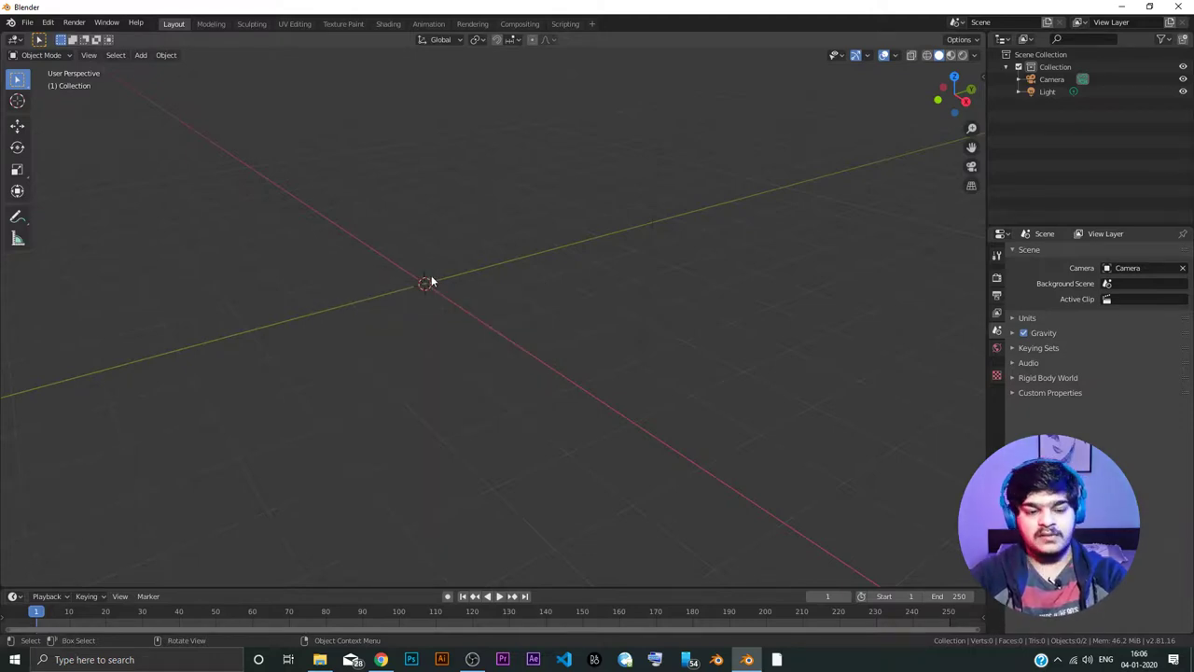
key(shift+a)
mouse_move(430, 276)
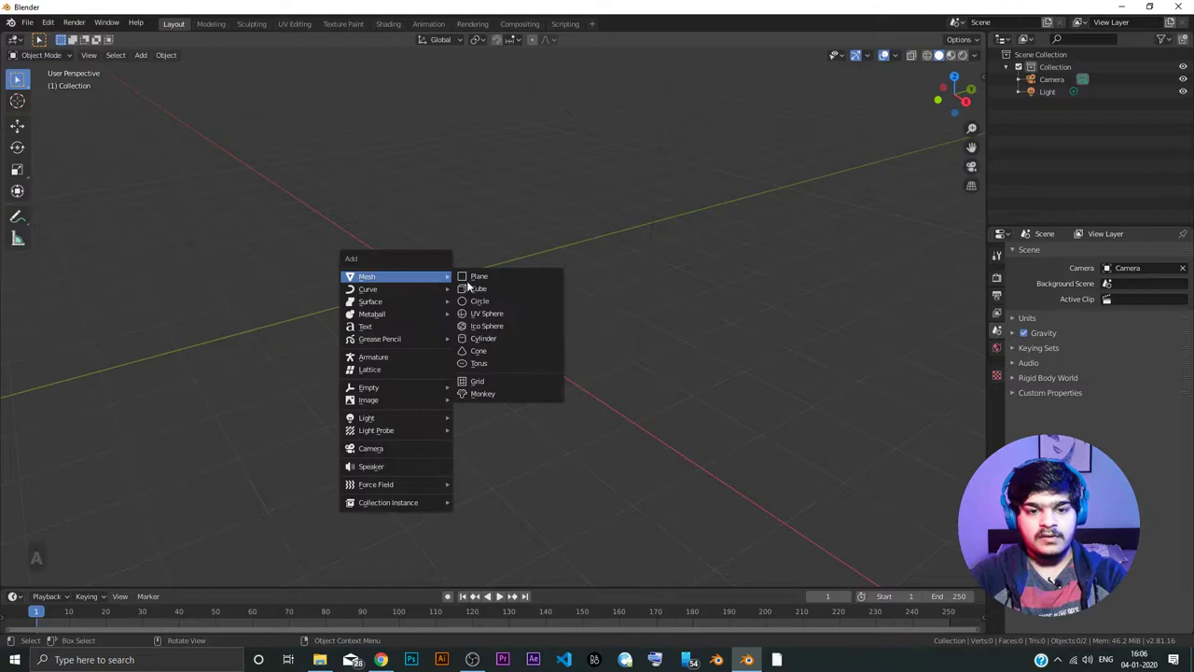
click(478, 351)
middle_drag(491, 315, 482, 340)
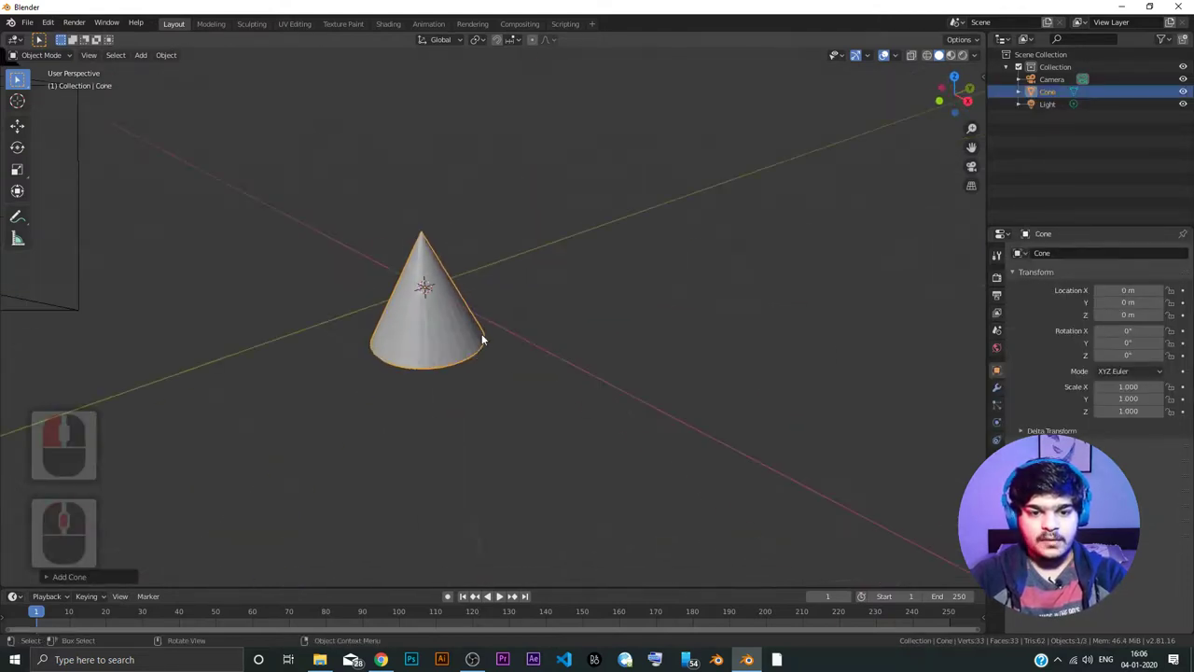
key(x)
click(431, 318)
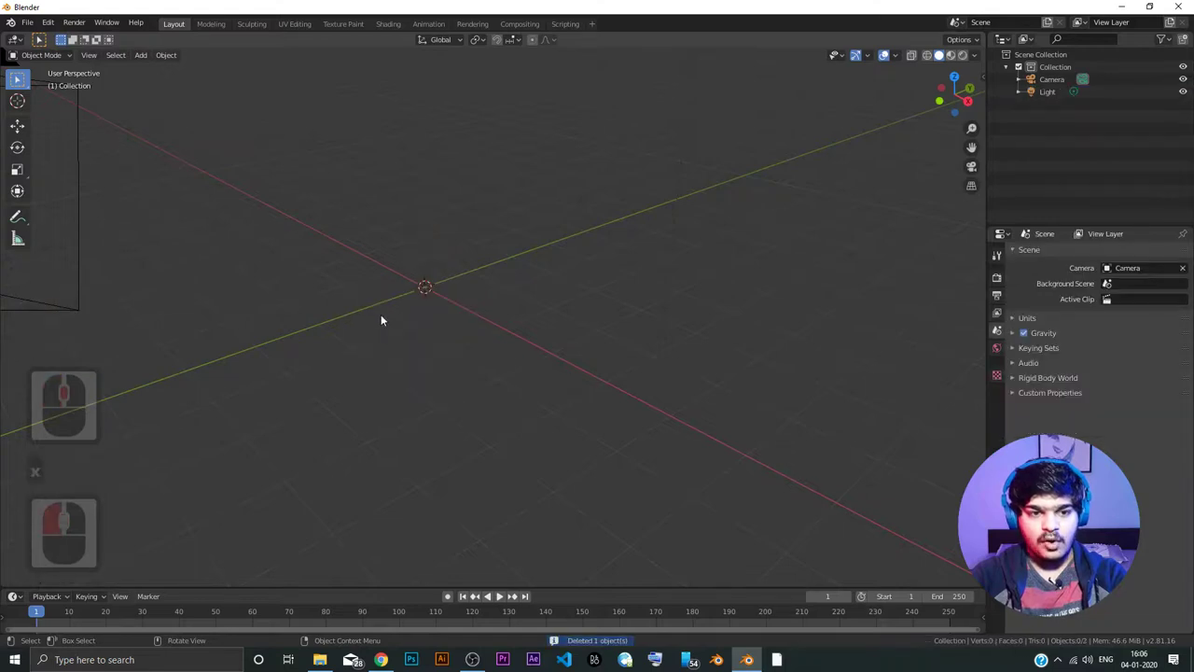